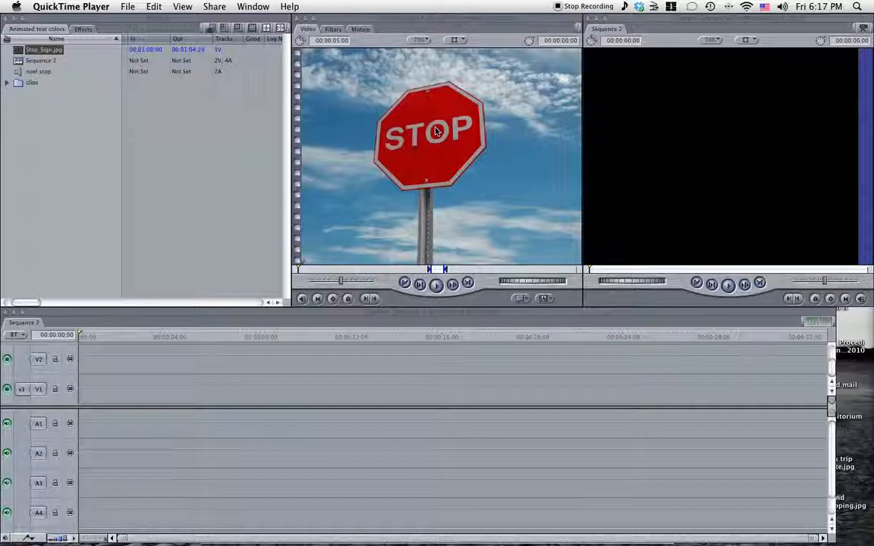
Add the Stop_Sign.jpg clip to the start of Sequence 2 and enlarge the image to fill the whole frame
left_click_drag(437, 132, 766, 130)
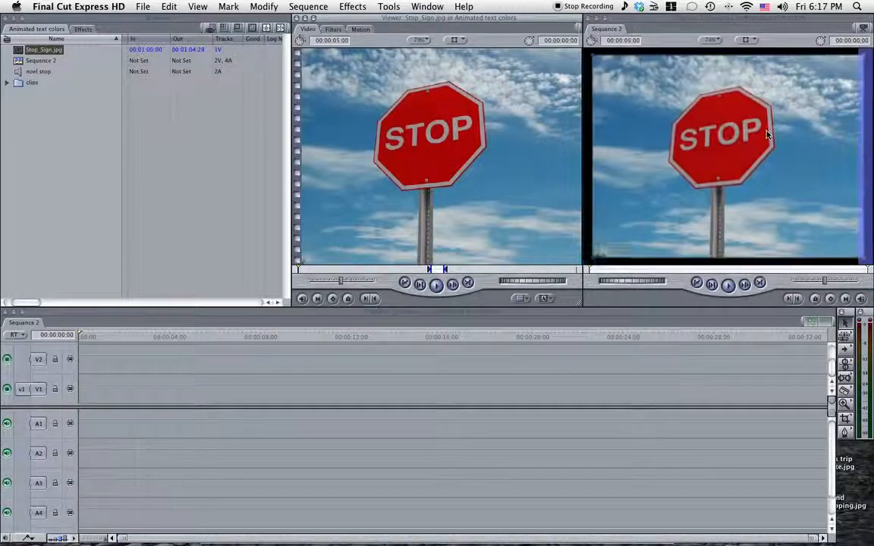
left_click_drag(189, 329, 80, 339)
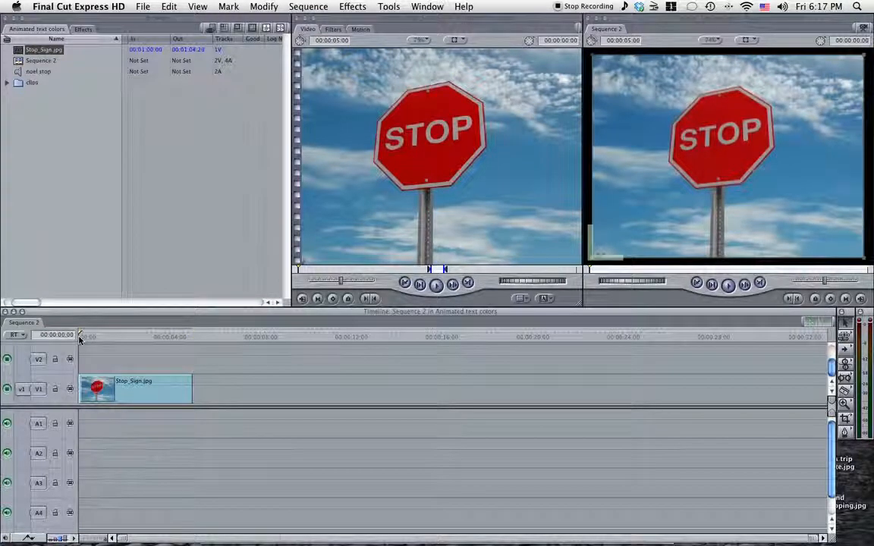
key("space")
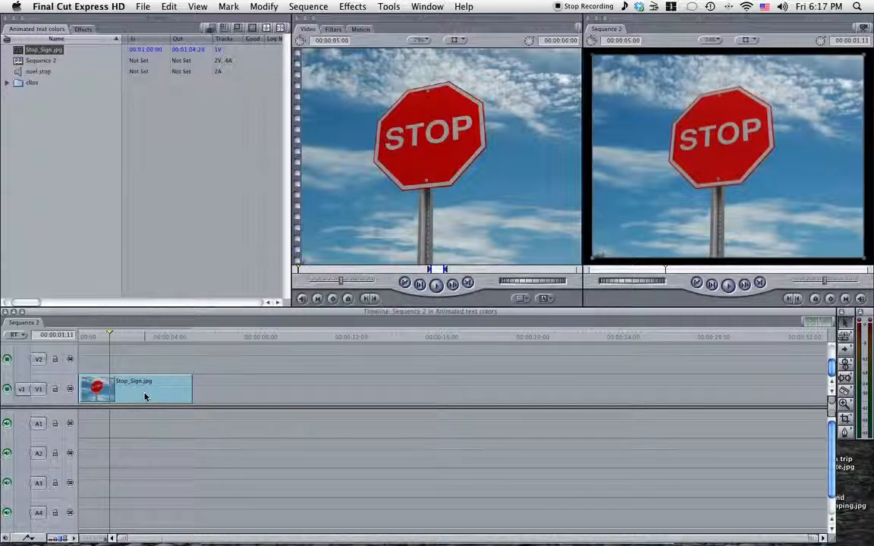
double_click(145, 396)
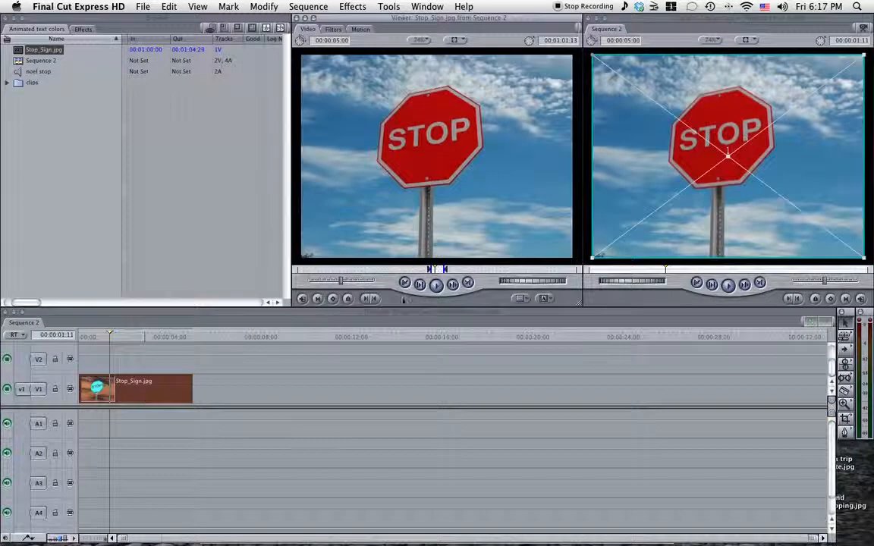
left_click_drag(594, 256, 575, 263)
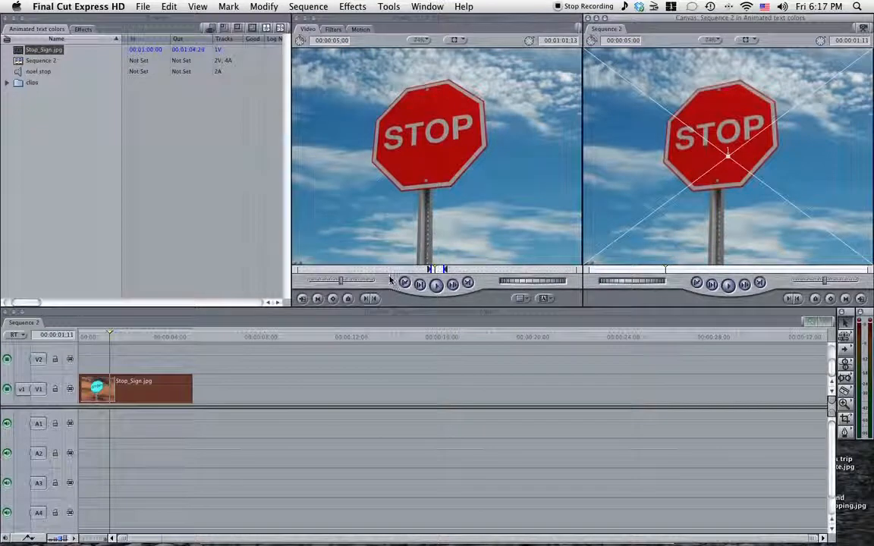
Place the noel stop audio at the sequence start on A1 and A2, and extend the Stop_Sign.jpg clip to the audio's end
left_click_drag(94, 339, 55, 339)
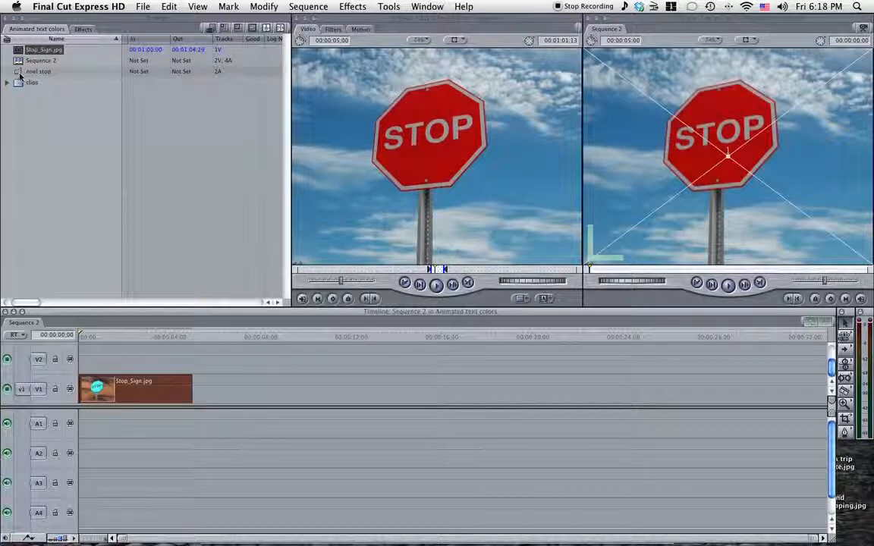
left_click_drag(21, 74, 82, 418)
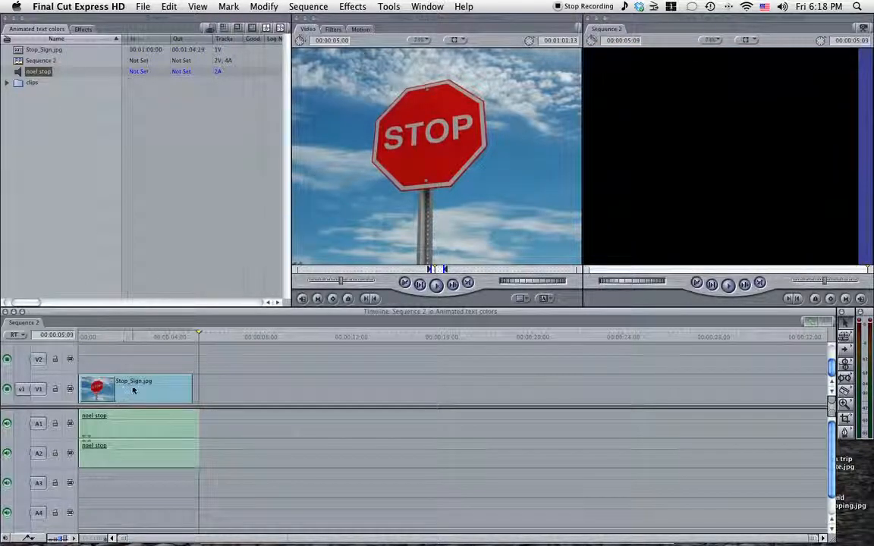
left_click(83, 339)
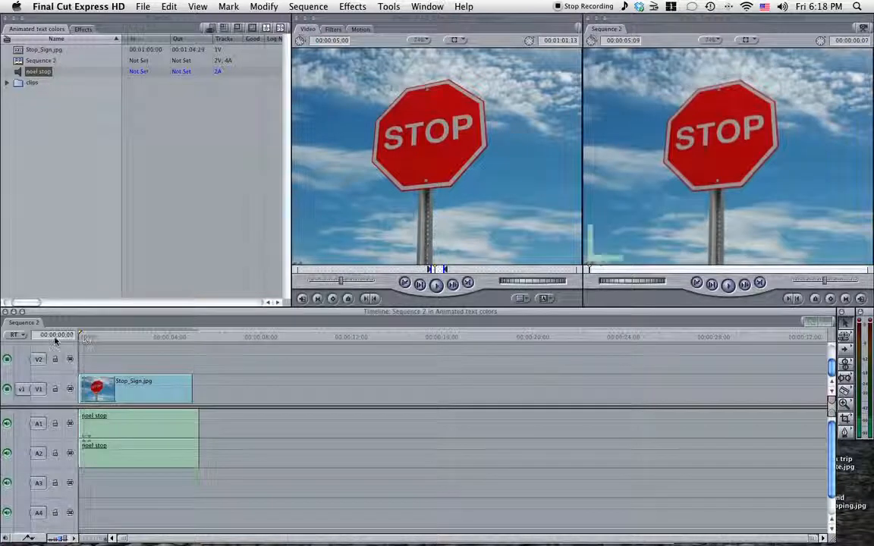
key("space")
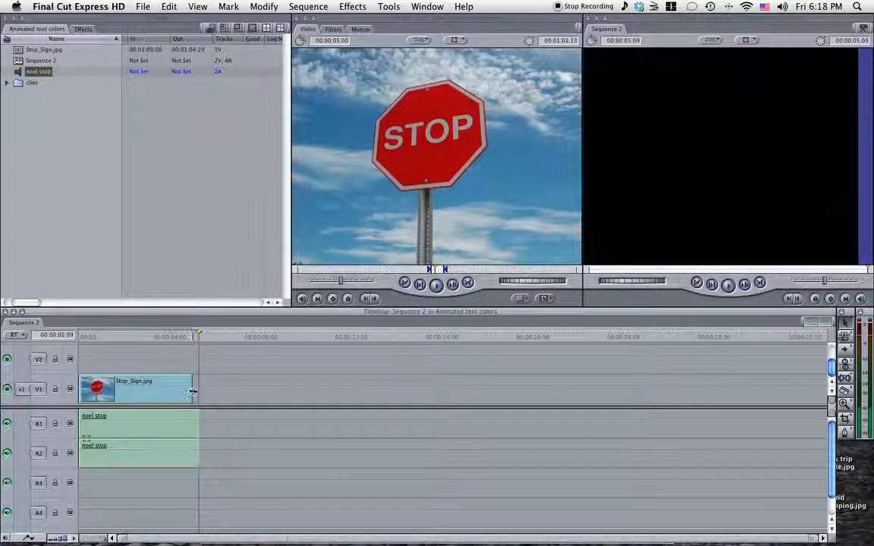
left_click_drag(192, 392, 199, 394)
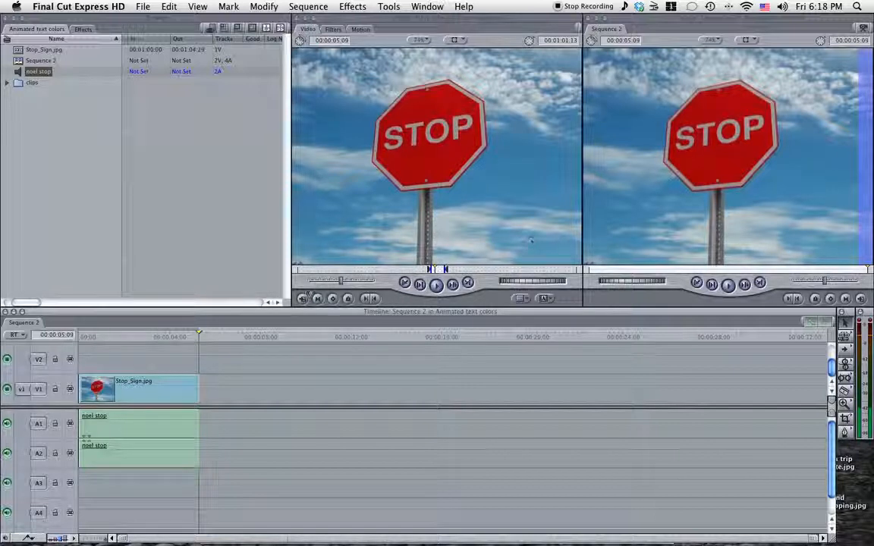
Create a Boris Title 3D text generator and enter the text "stop"
left_click(543, 298)
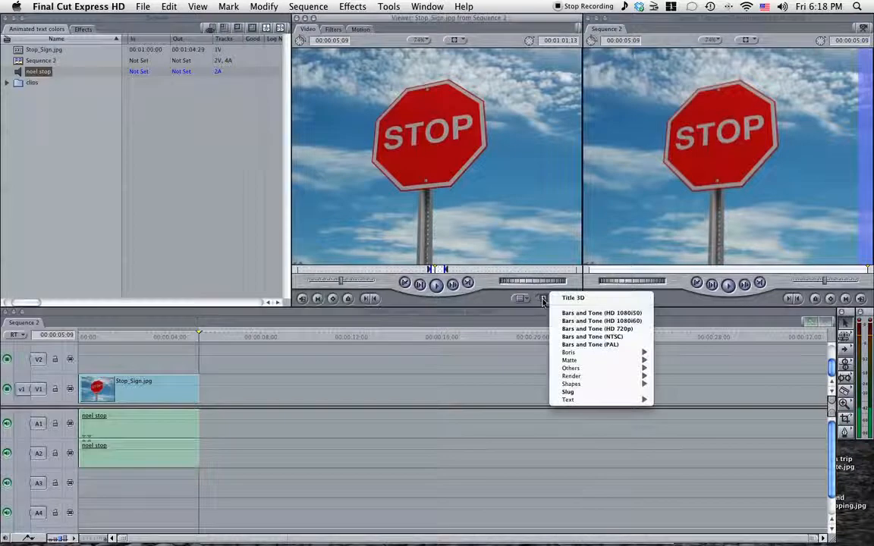
mouse_move(566, 354)
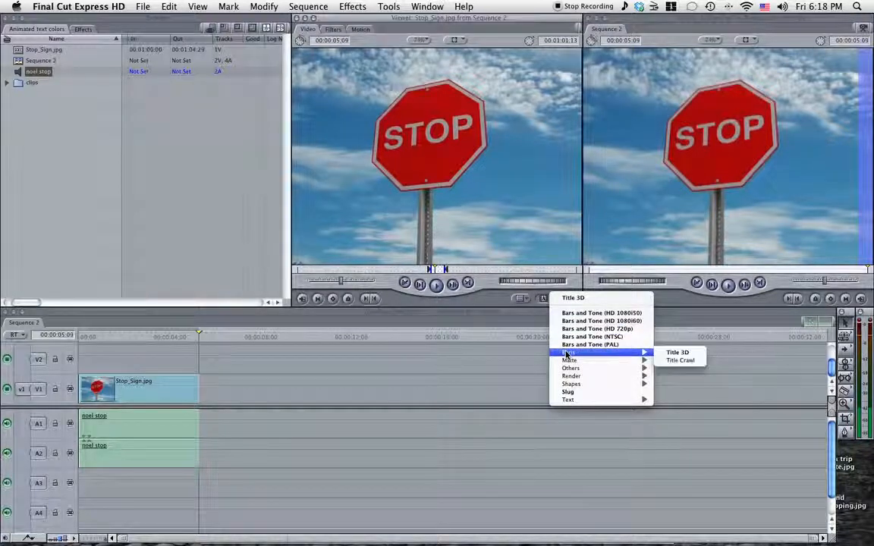
left_click(671, 354)
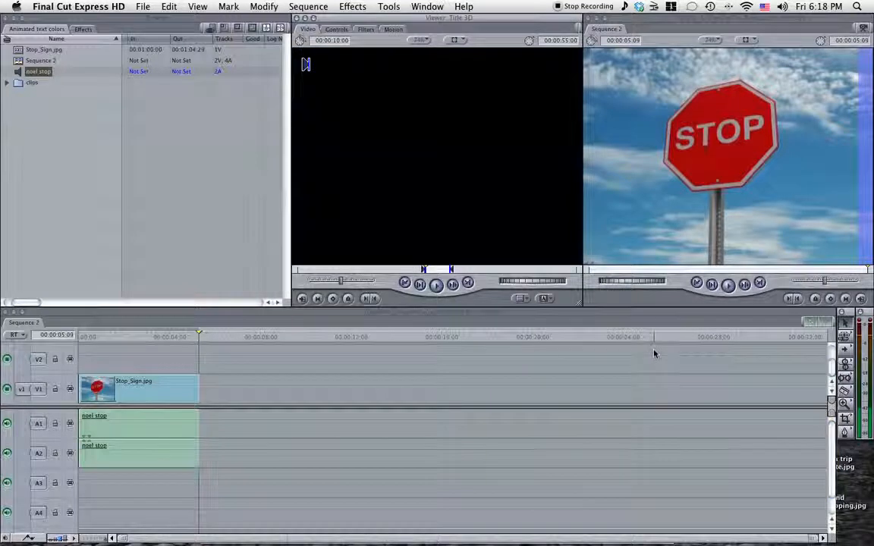
left_click(339, 32)
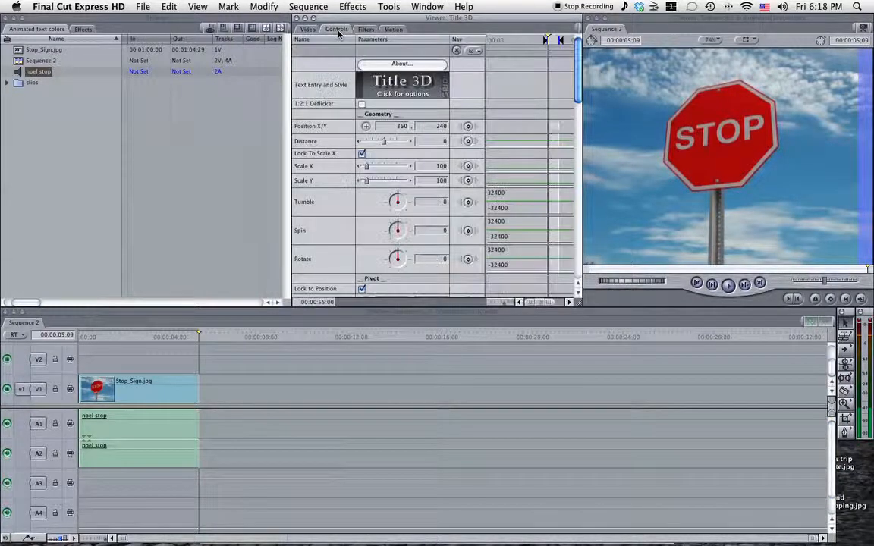
left_click(406, 89)
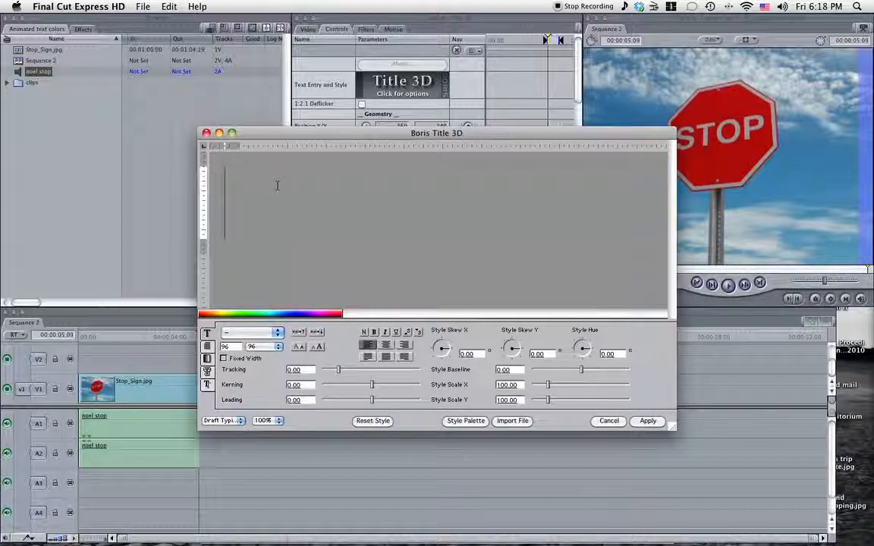
type("sl")
key("BackSpace")
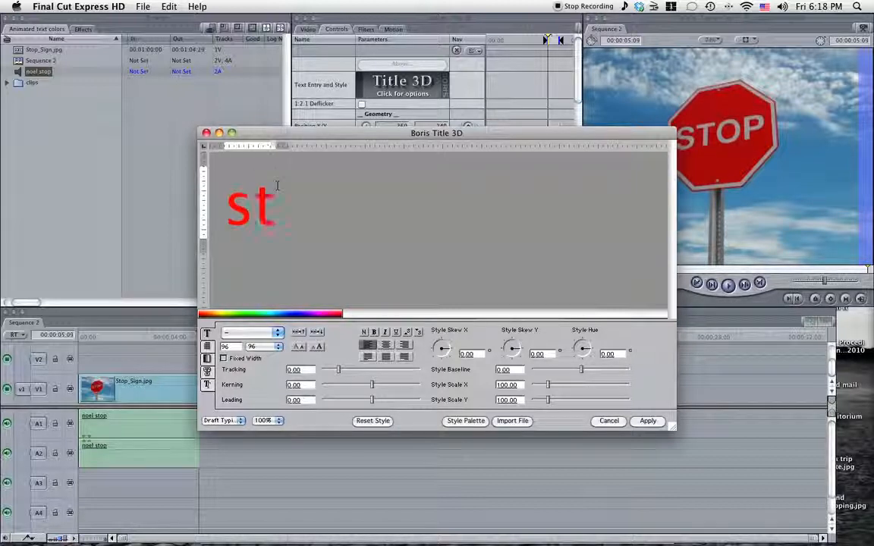
type("top")
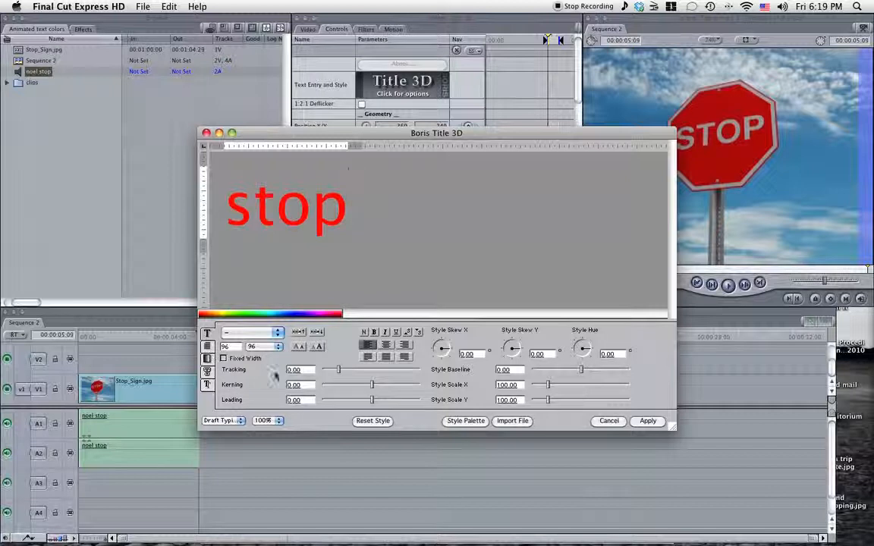
Change the fill color of the word "stop" to Midnight blue and apply the title
left_click(206, 363)
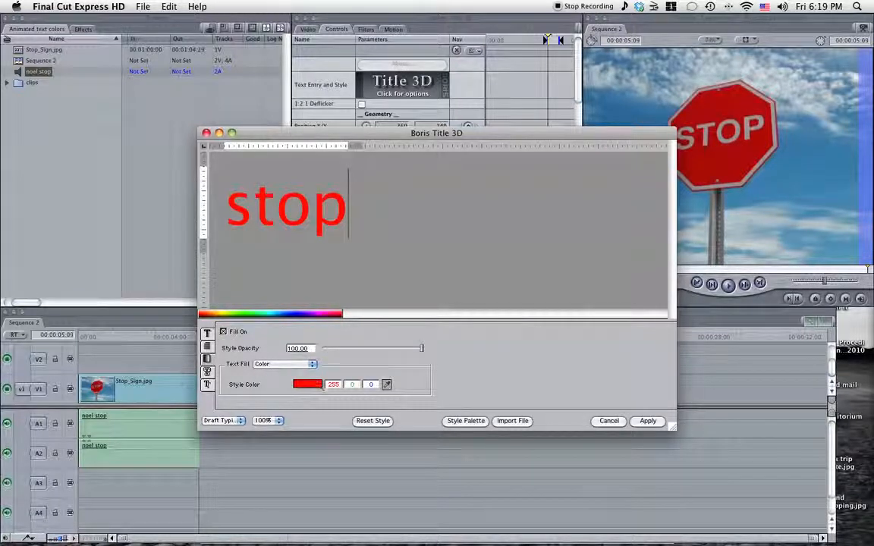
left_click_drag(347, 202, 200, 211)
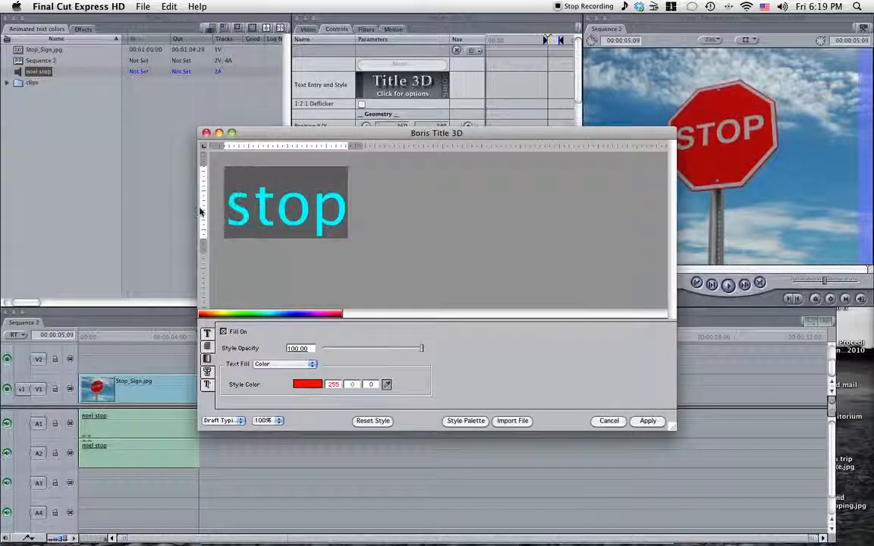
left_click(308, 384)
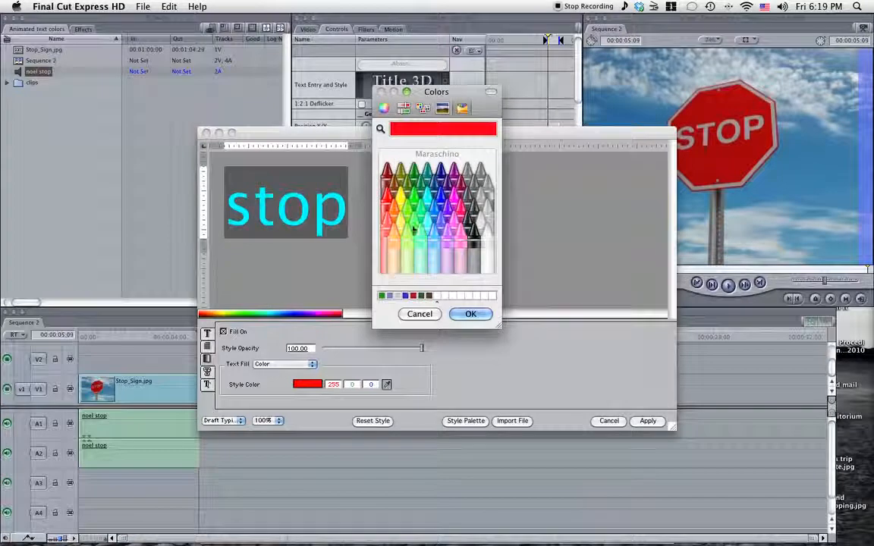
left_click(443, 177)
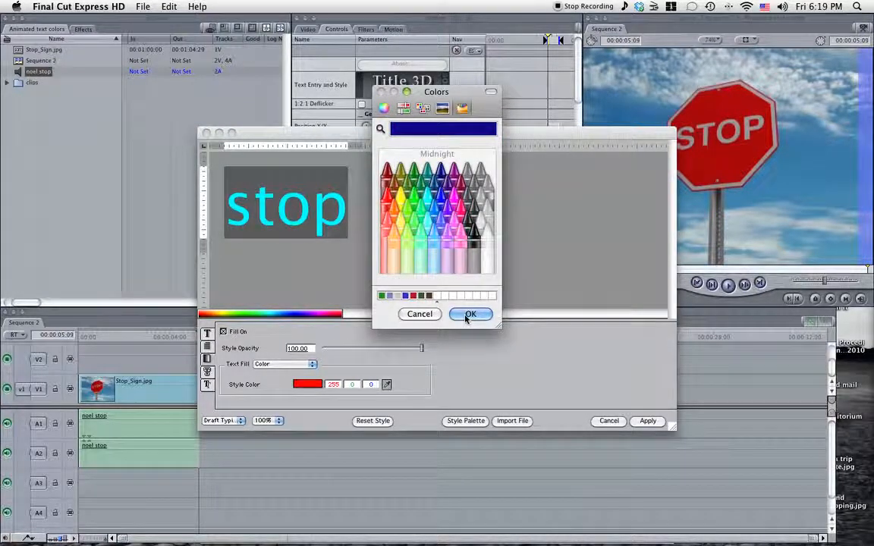
left_click(469, 314)
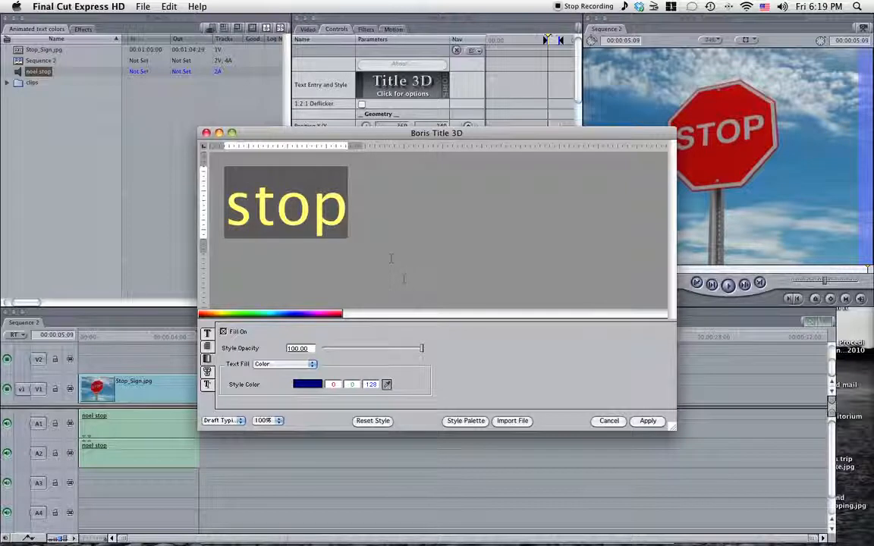
left_click(647, 421)
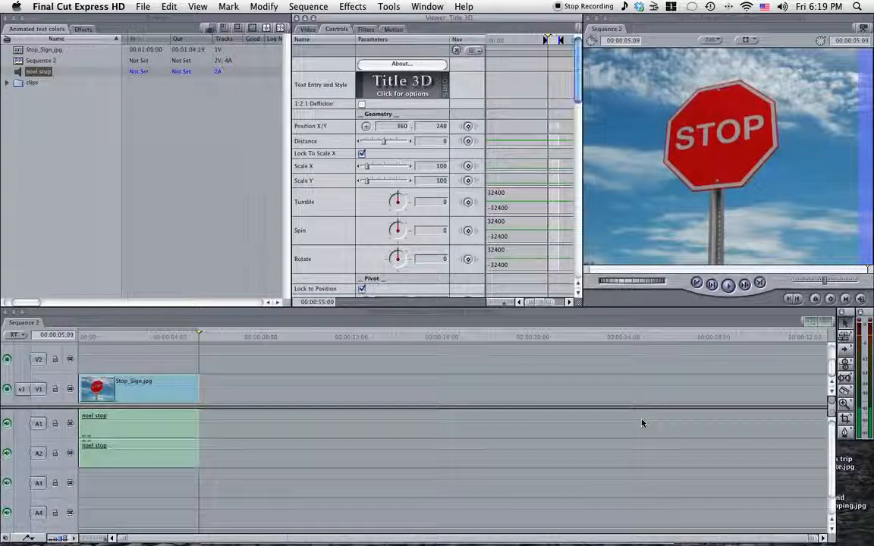
Place the title on V2 above the stop sign clip from the sequence start, and trim it to the same end point
left_click(309, 31)
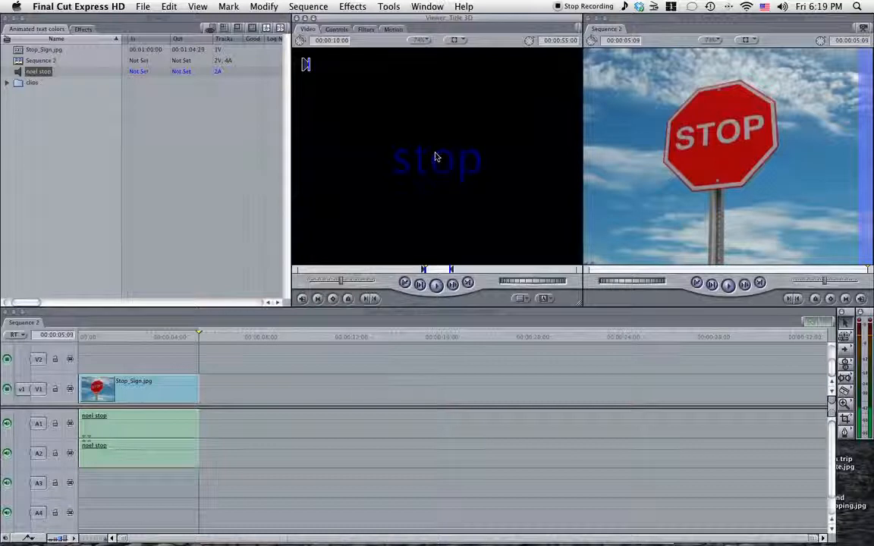
left_click_drag(435, 157, 92, 366)
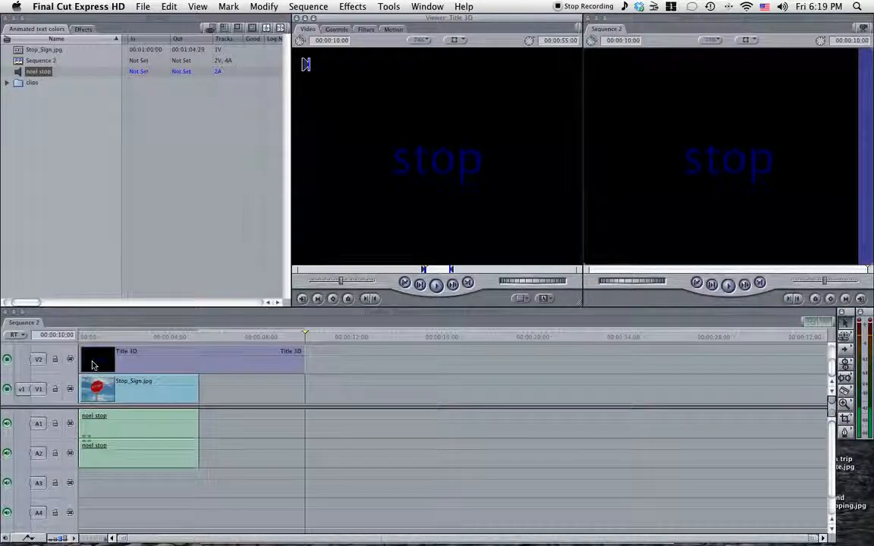
left_click(126, 337)
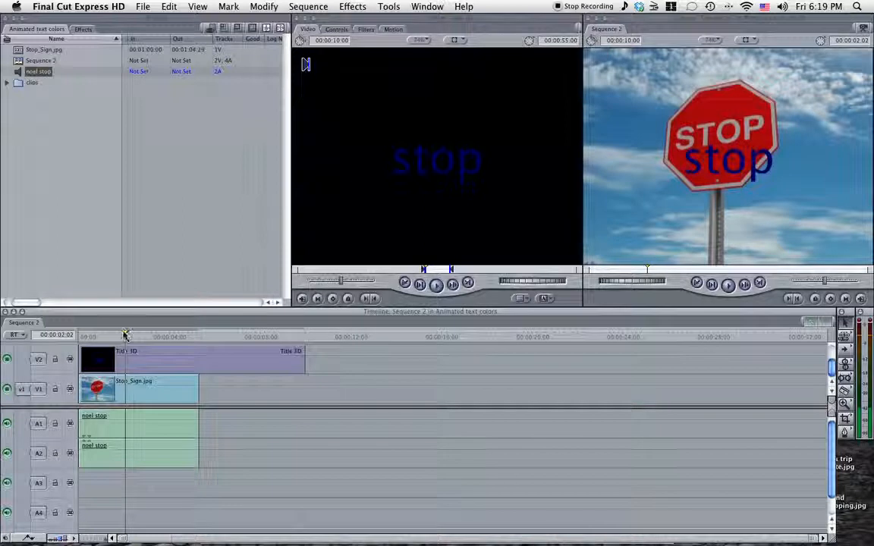
left_click(304, 366)
left_click_drag(304, 365, 199, 366)
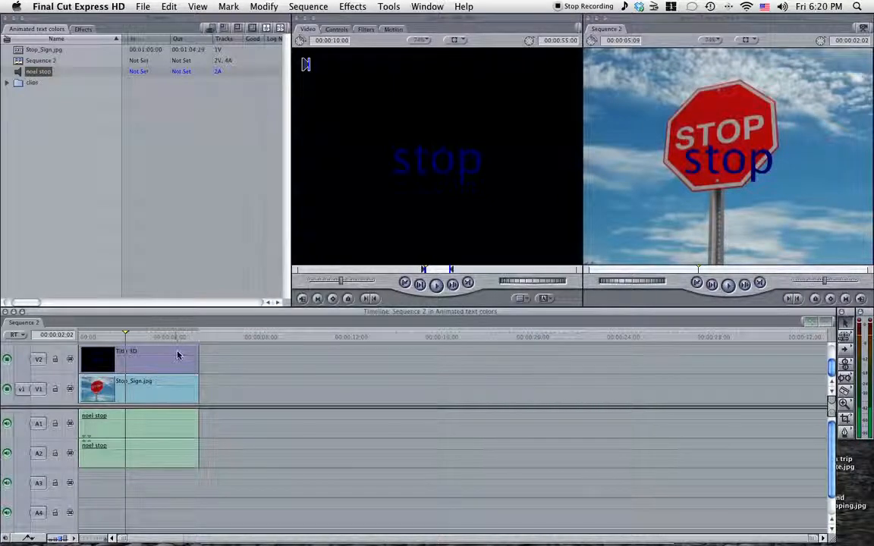
Move the "stop" title straight down in the frame so it sits below the sign, over the post
double_click(173, 357)
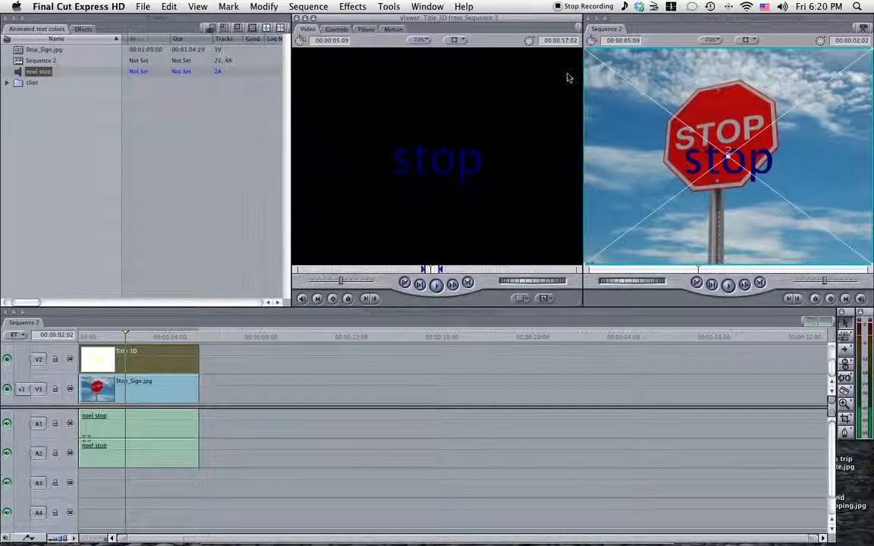
left_click_drag(711, 124, 711, 185)
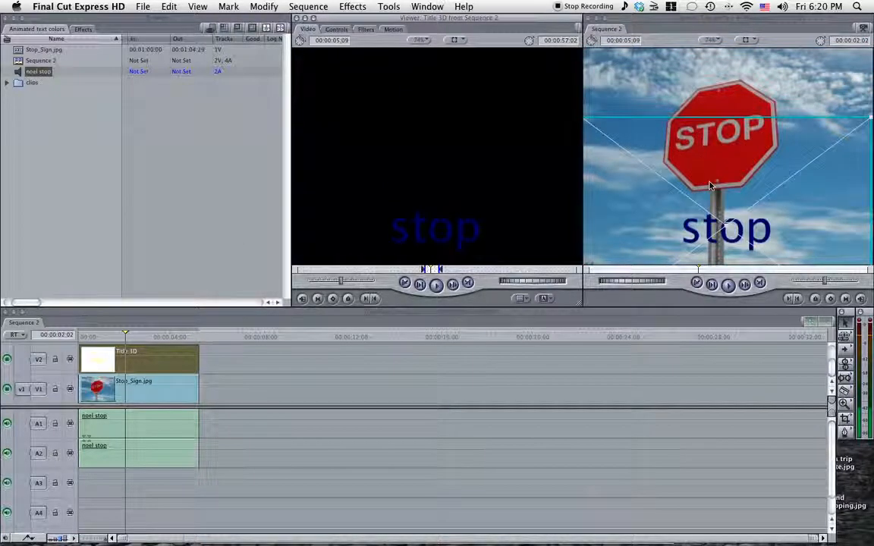
left_click(636, 166)
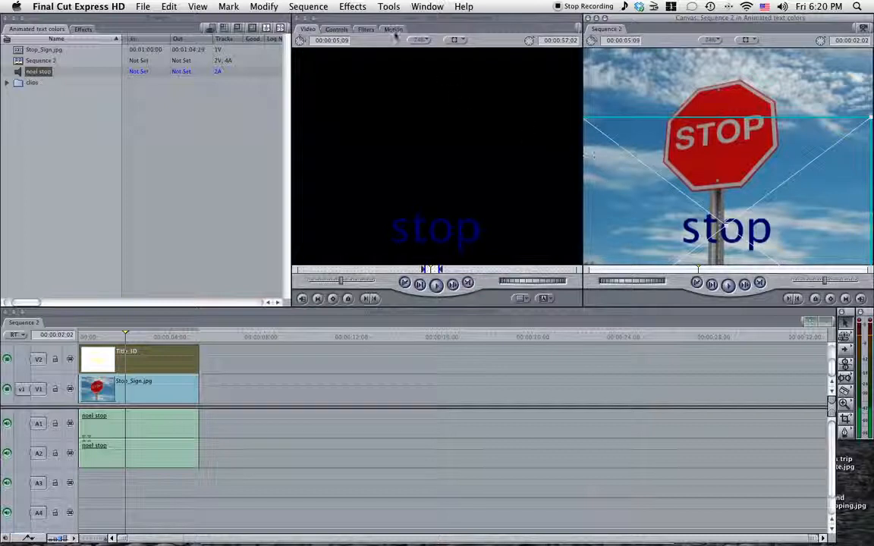
Set the title's Tracking to 51 to spread out the letters of "stop"
left_click(338, 29)
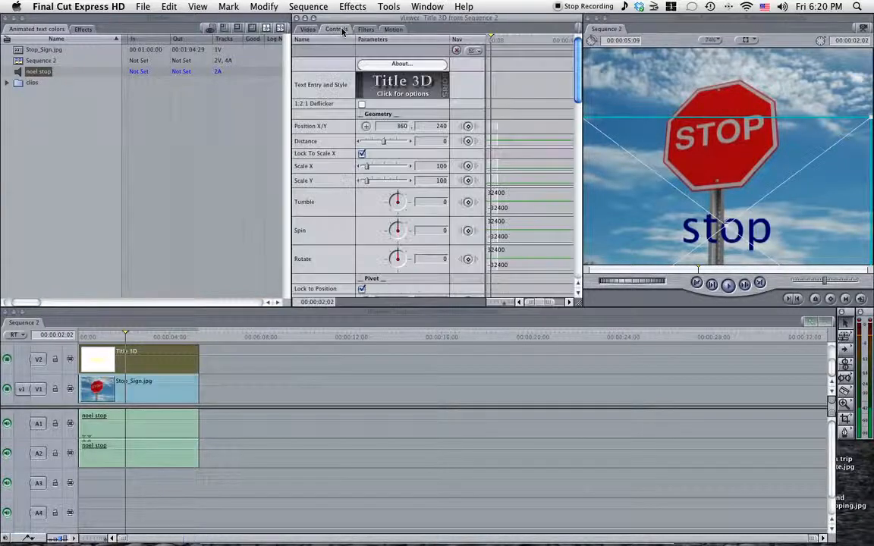
scroll(320, 221, "down", 2)
scroll(320, 221, "down", 3)
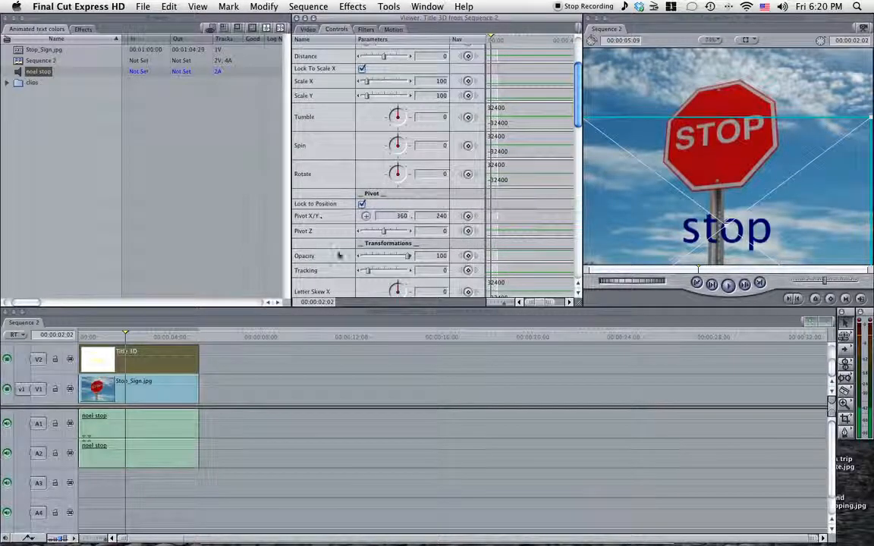
left_click_drag(367, 274, 381, 276)
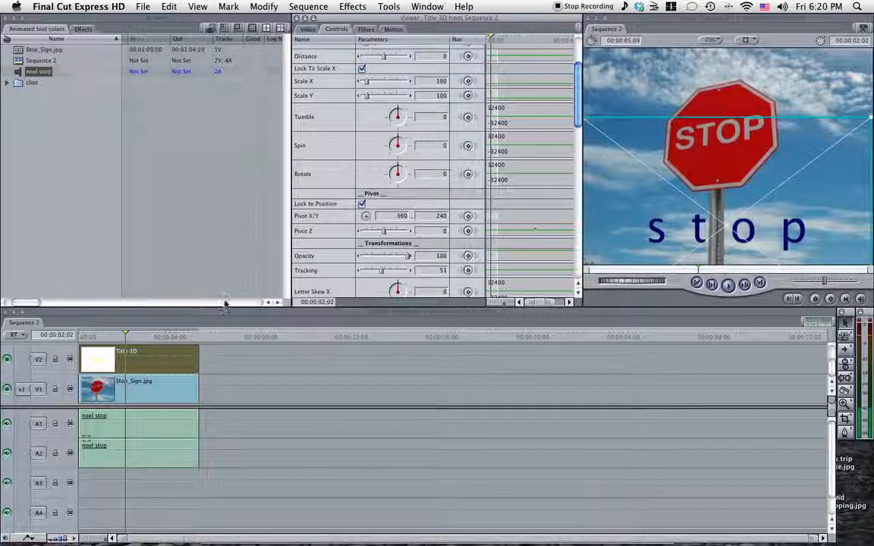
Play the sequence from its start to the end, adding markers to the Title 3D clip during playback
left_click_drag(89, 342, 64, 342)
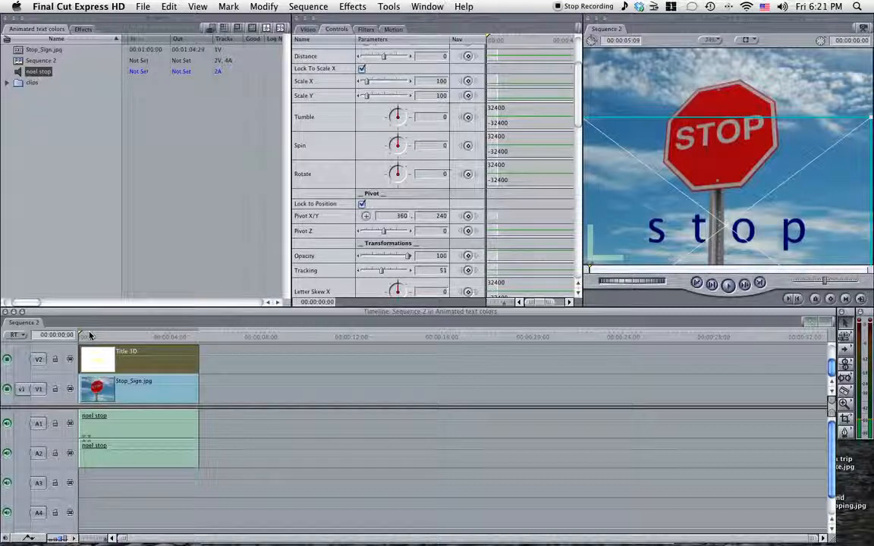
key("space")
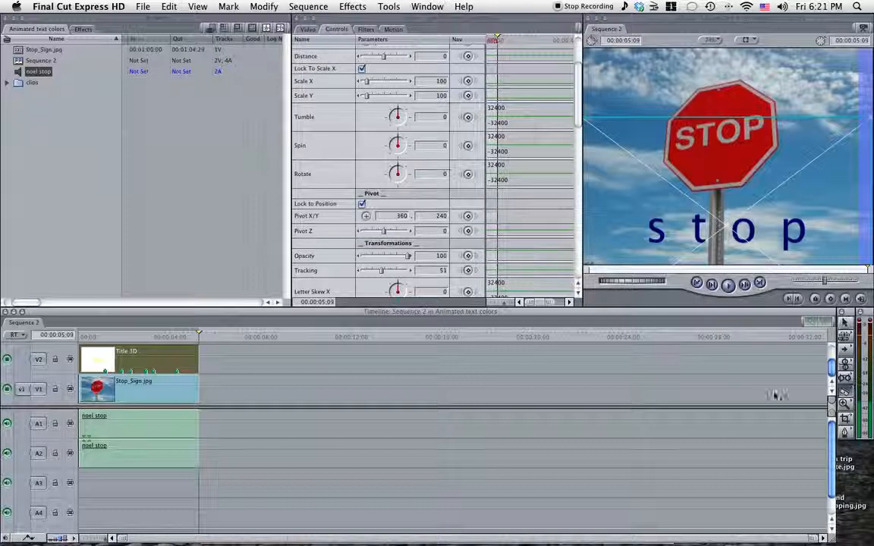
Cut the Title 3D clip on V2 at each of its markers, splitting it into separate segments
left_click_drag(106, 362, 176, 365)
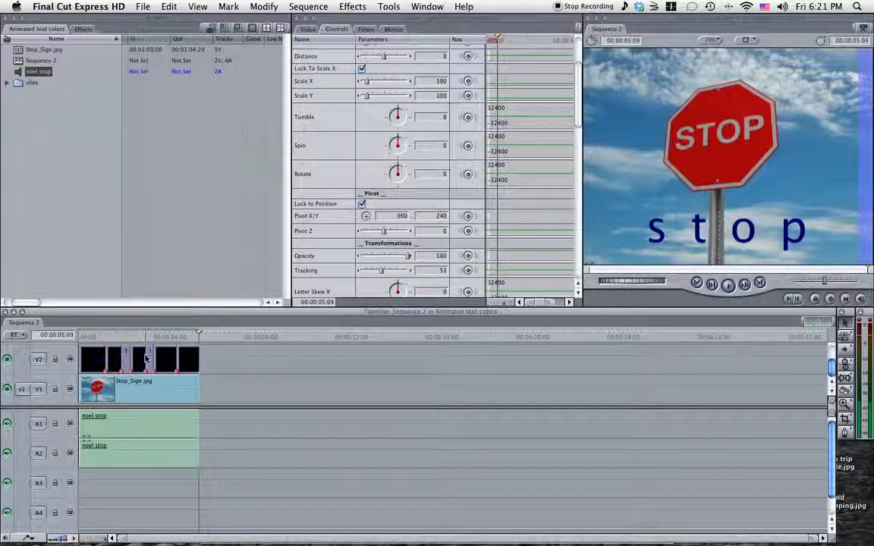
In the second Title 3D segment, color only the letter "s" red (Maraschino) and apply it, checking the frame at 00:00:01;17
left_click(88, 337)
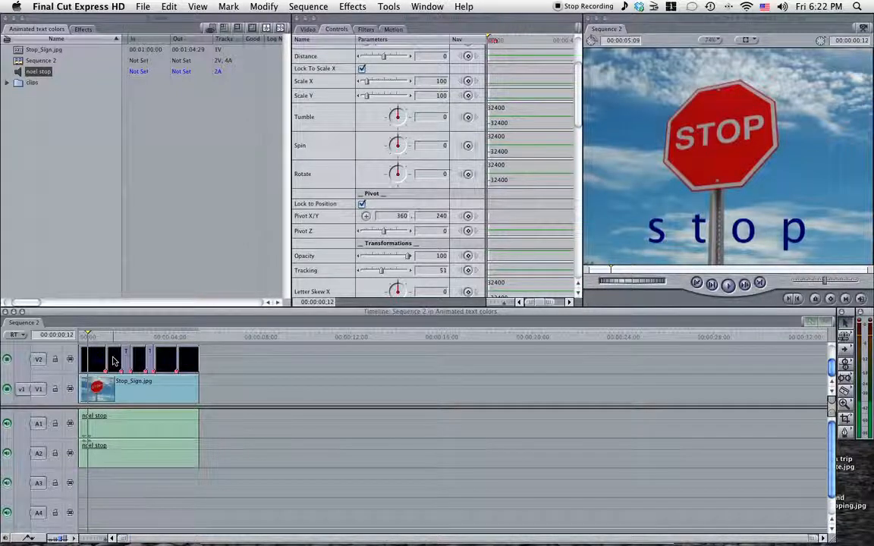
double_click(113, 361)
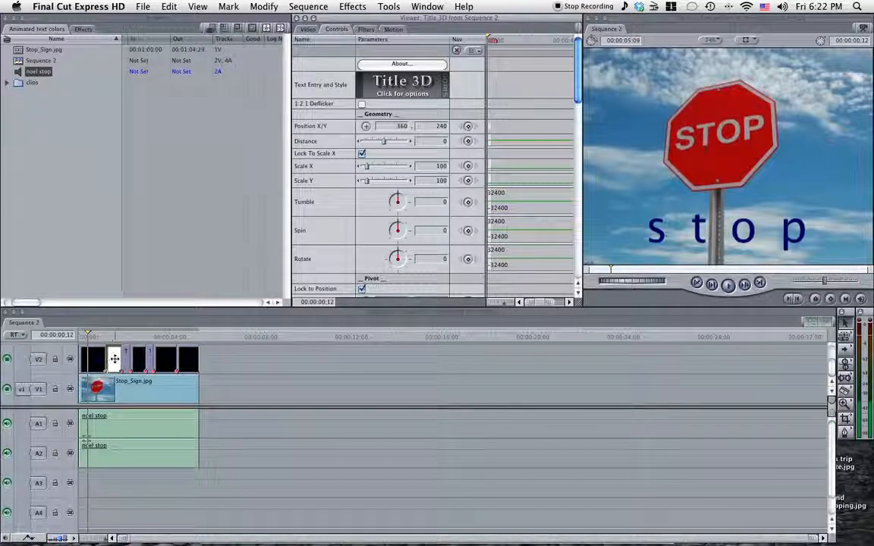
left_click(399, 90)
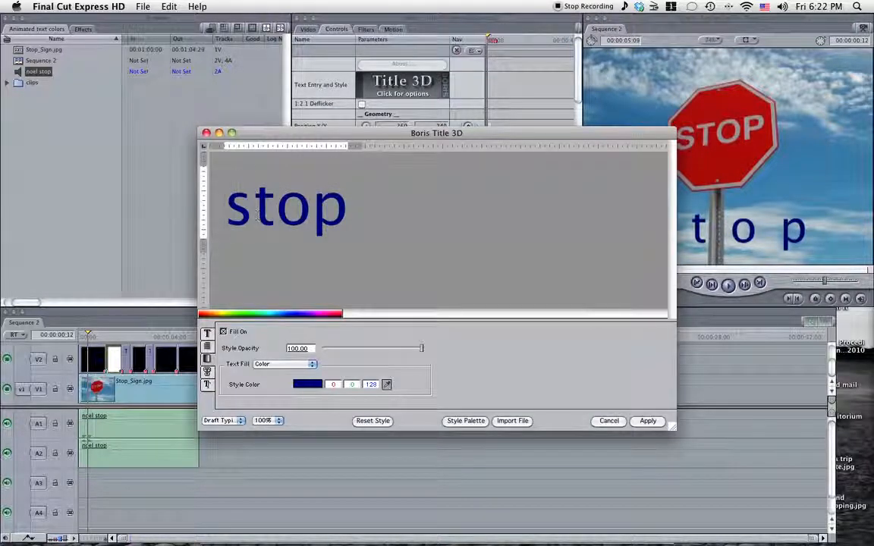
left_click_drag(256, 216, 227, 220)
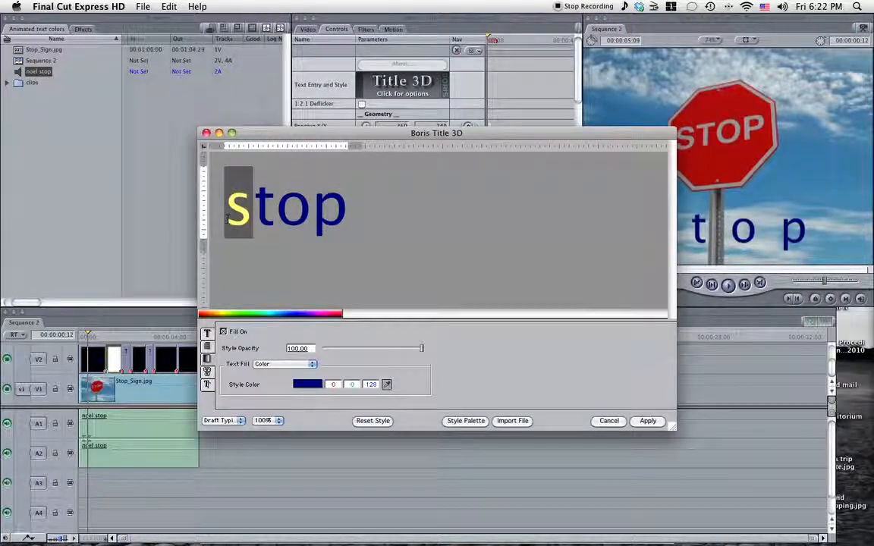
left_click(308, 384)
left_click(386, 198)
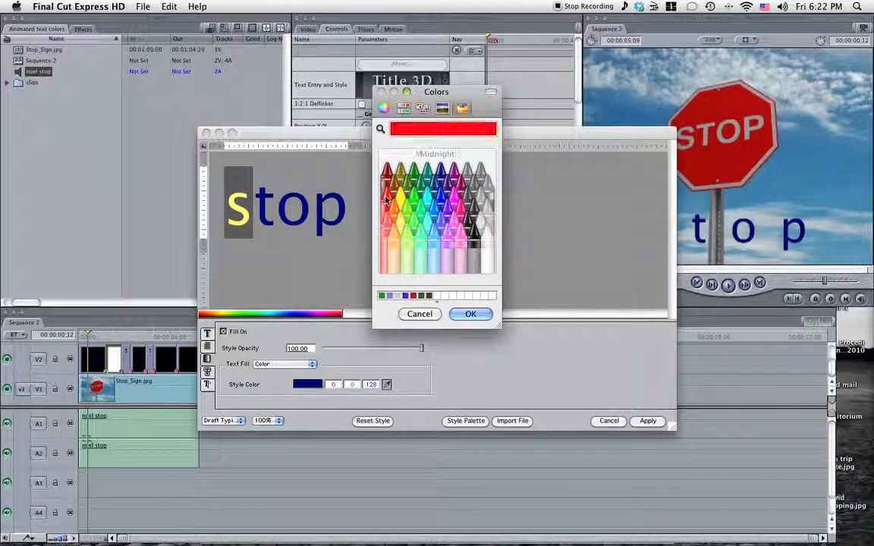
left_click(456, 315)
left_click(649, 421)
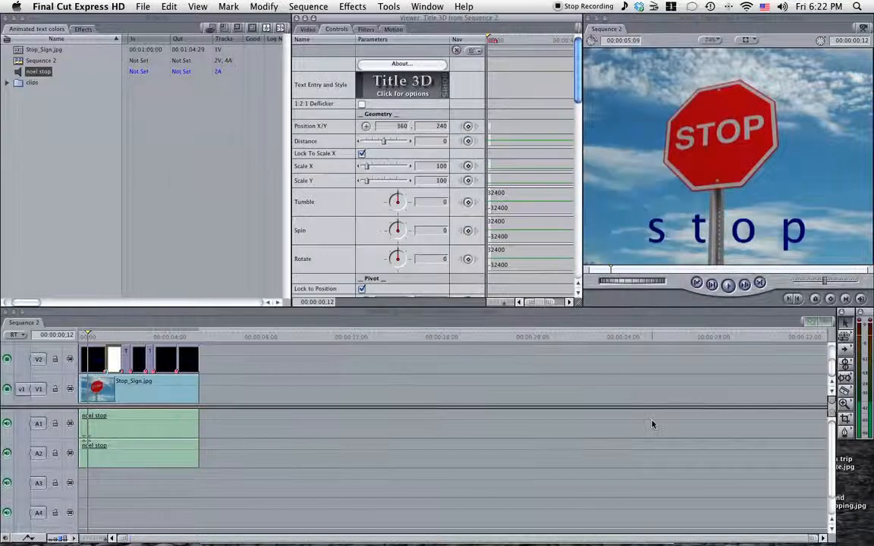
left_click(115, 337)
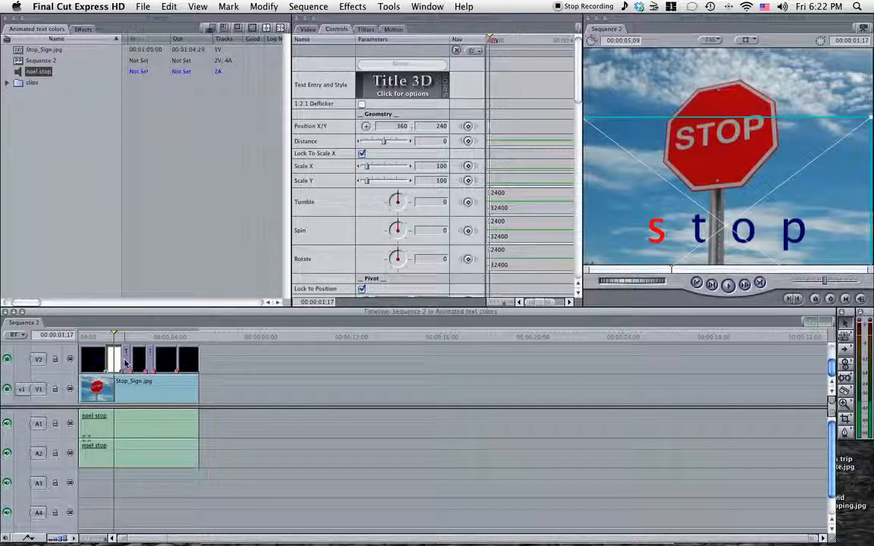
In the third Title 3D segment, set the style color of only the letter "t" to red (255, 0, 0) and apply it
left_click(352, 112)
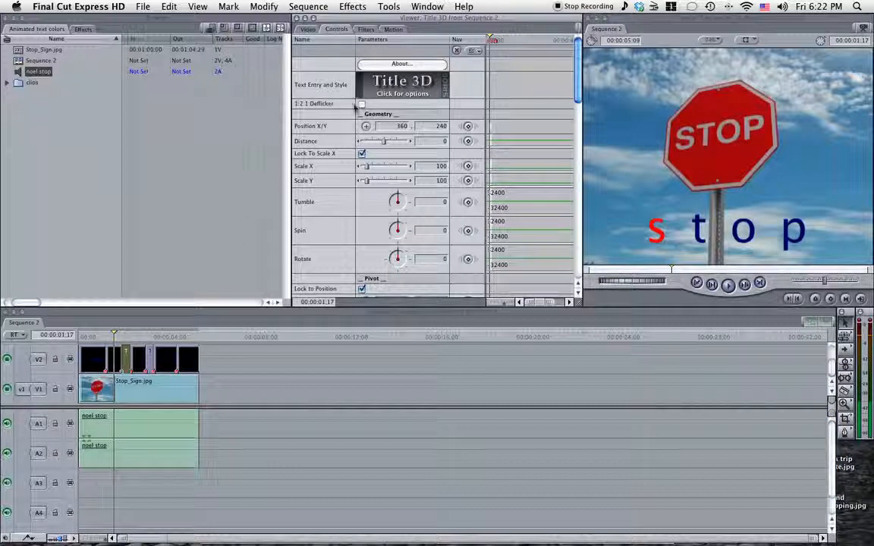
left_click(375, 88)
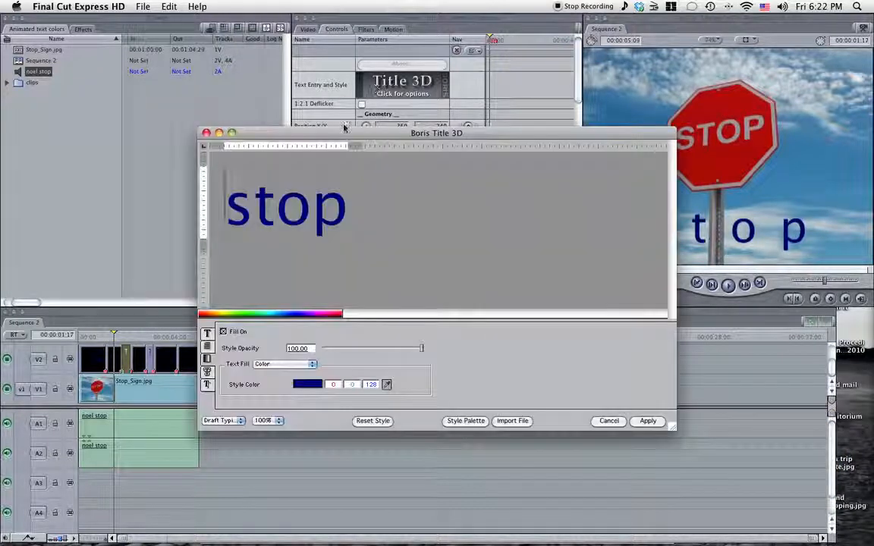
left_click_drag(275, 209, 256, 209)
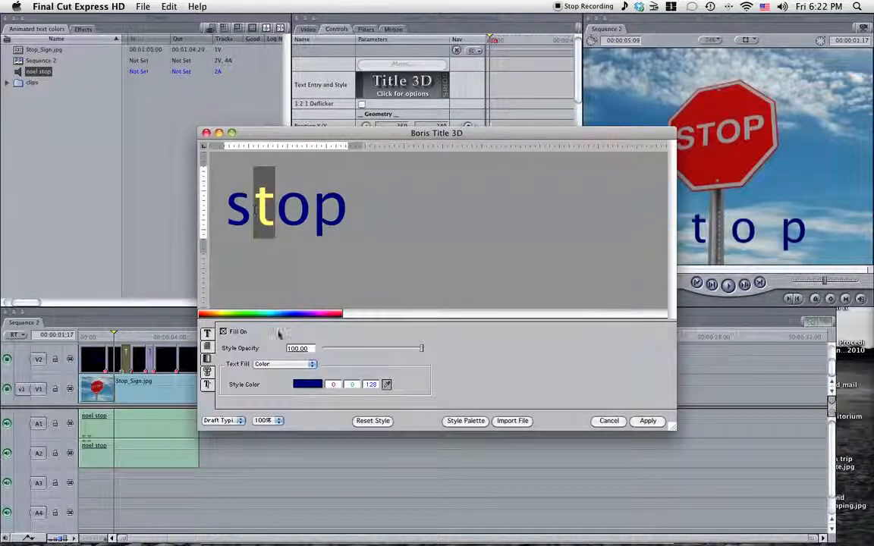
left_click(307, 384)
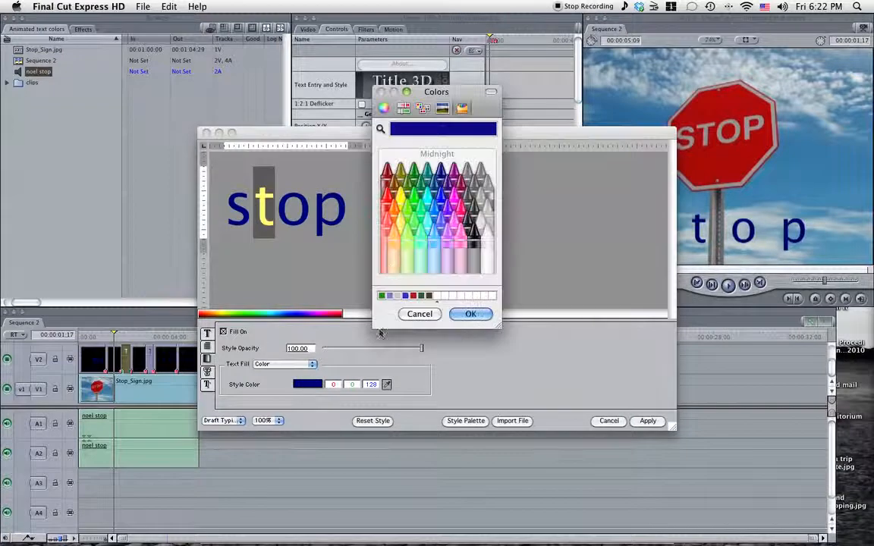
left_click(385, 199)
left_click(470, 313)
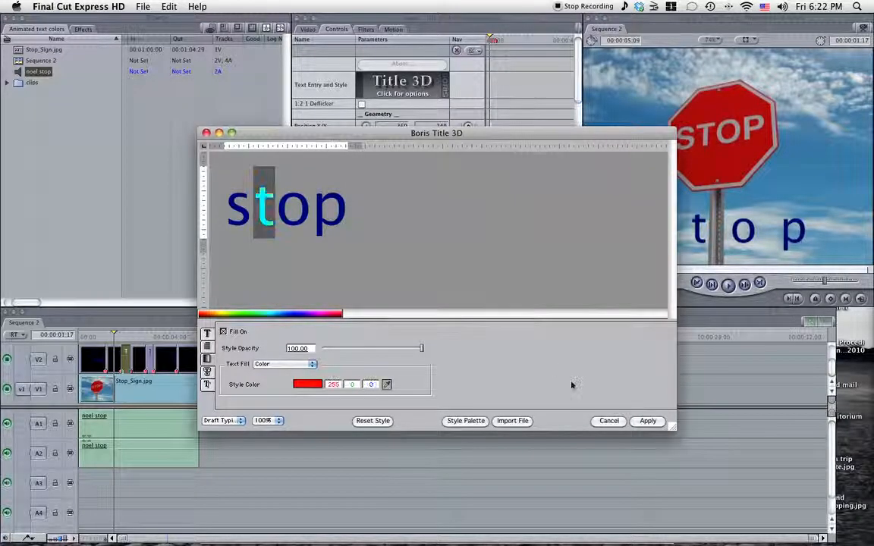
left_click(647, 420)
In the fourth Title 3D segment, color only the letter "o" red and apply the change
left_click(139, 358)
left_click(379, 142)
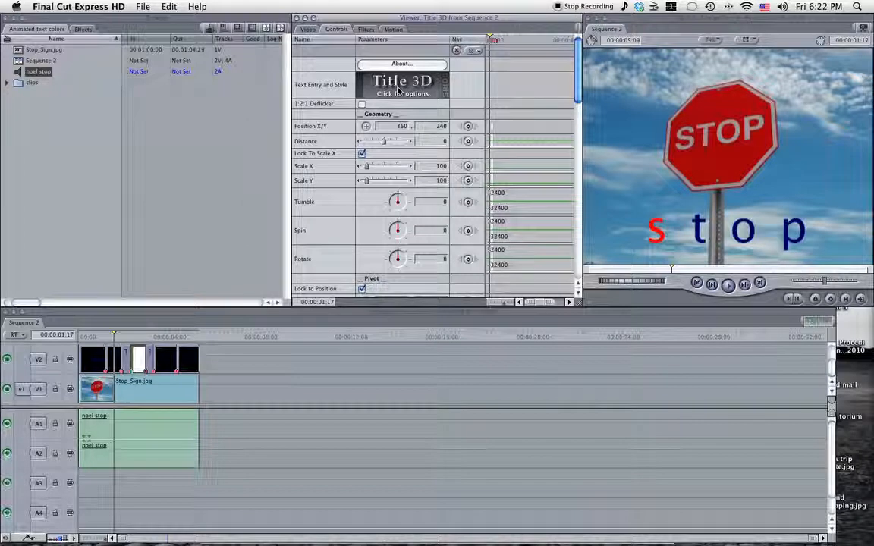
left_click(358, 85)
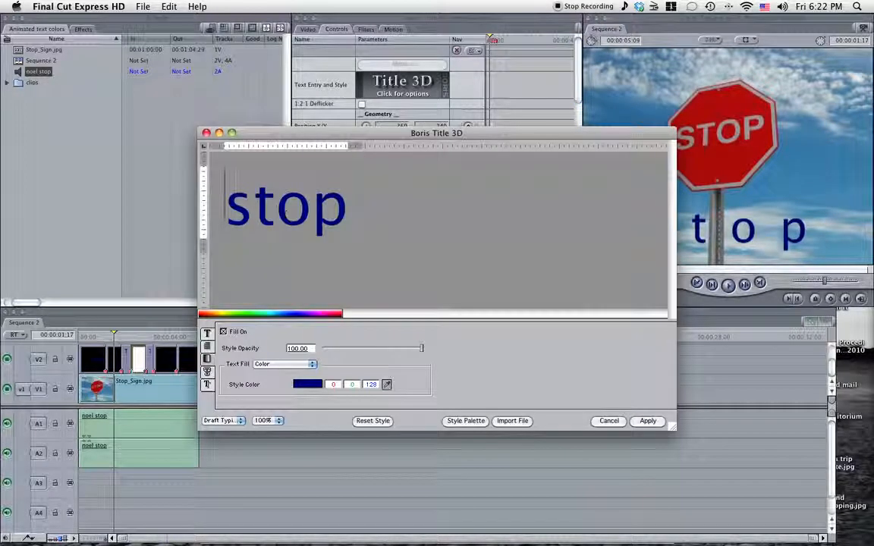
left_click_drag(275, 209, 310, 209)
left_click(307, 383)
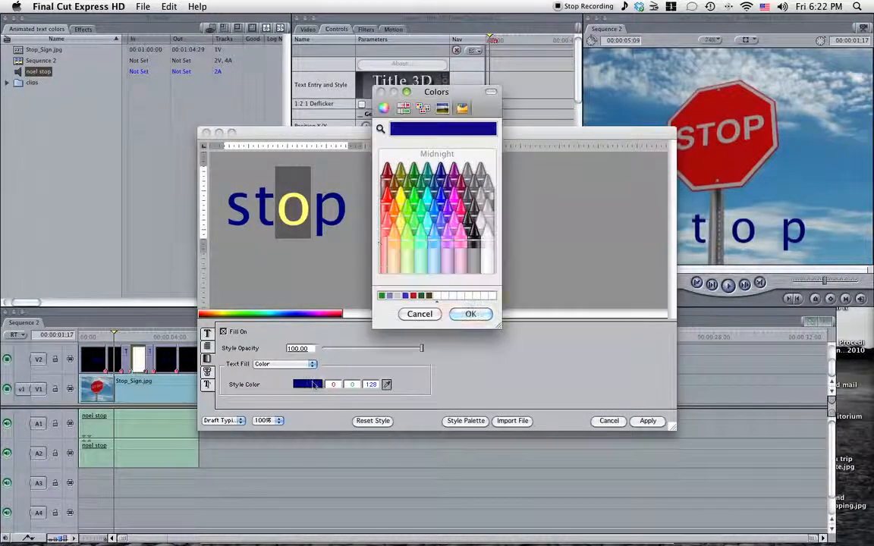
left_click(469, 313)
left_click(647, 421)
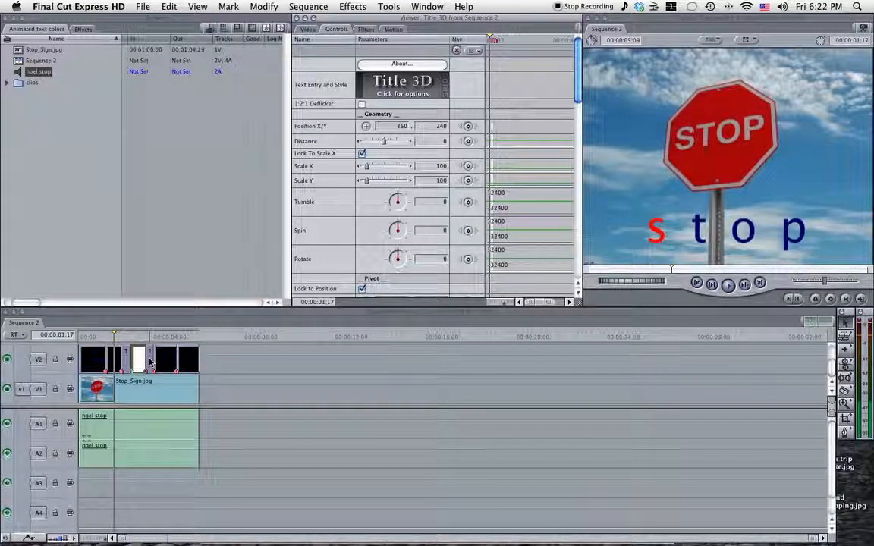
In the fifth Title 3D segment, color only the letter "p" Maraschino red and apply the change
left_click(404, 91)
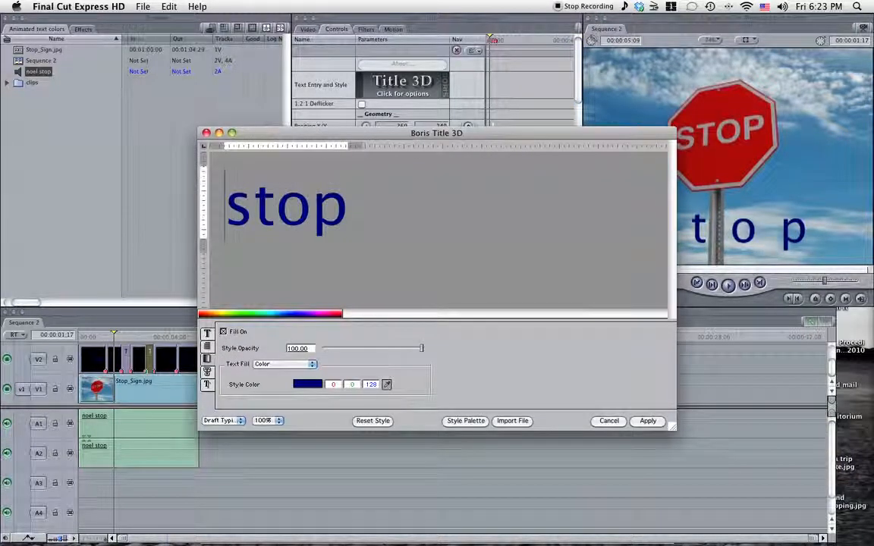
left_click_drag(313, 198, 348, 199)
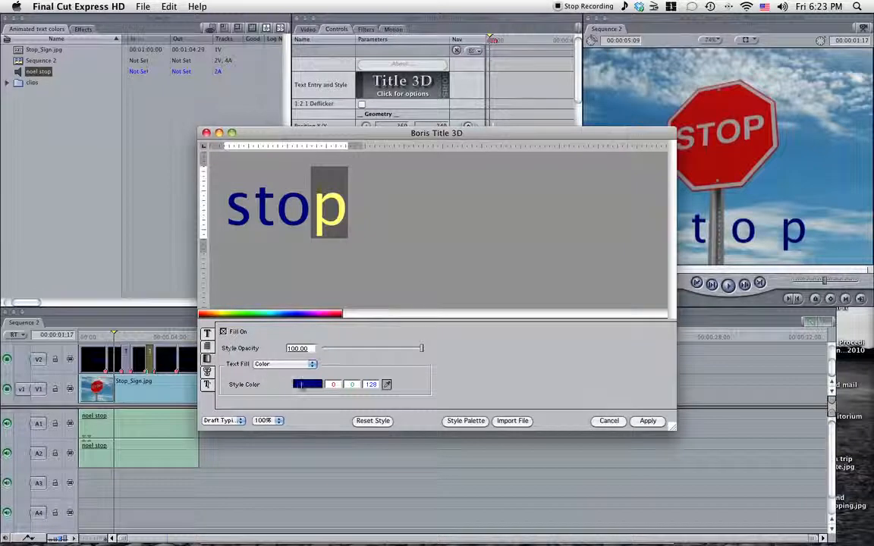
left_click(300, 385)
left_click(387, 190)
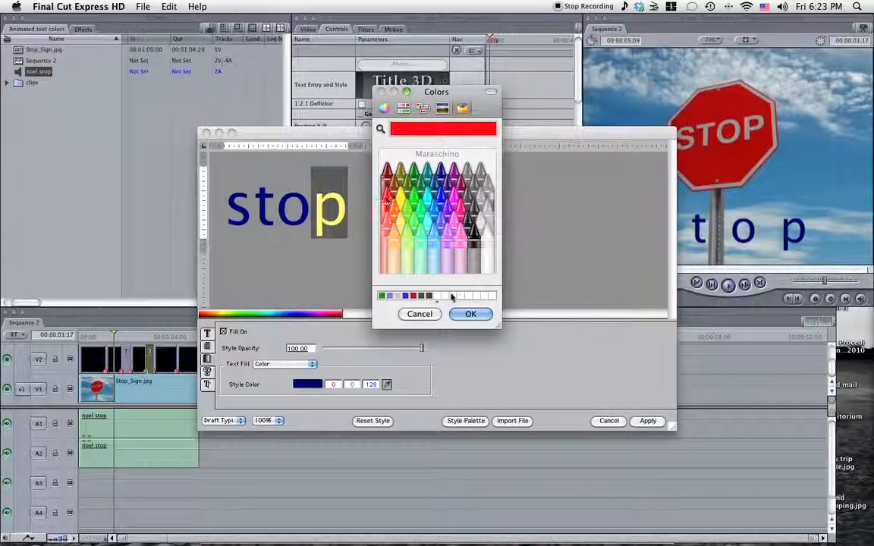
left_click(471, 314)
left_click(647, 421)
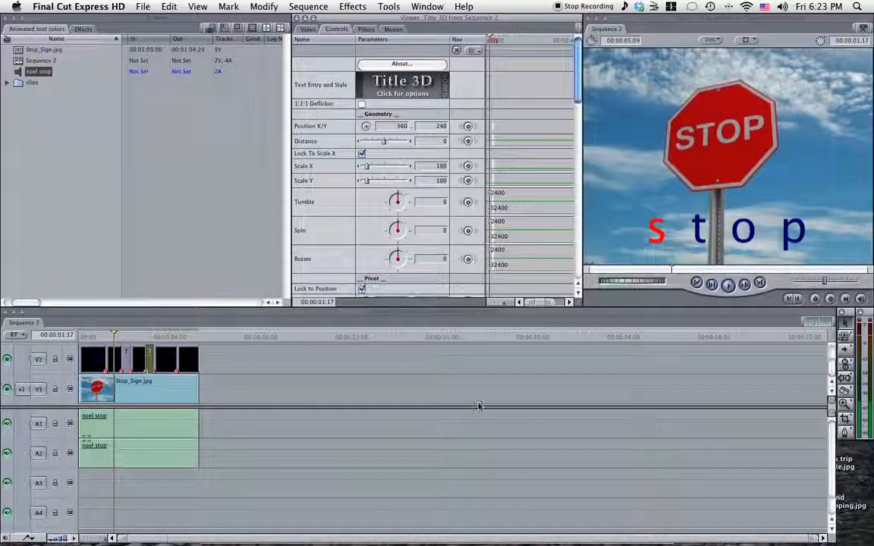
In the last Title 3D segment, set the style color of the whole word "stop" to red (255, 0, 0) and apply it
left_click(168, 361)
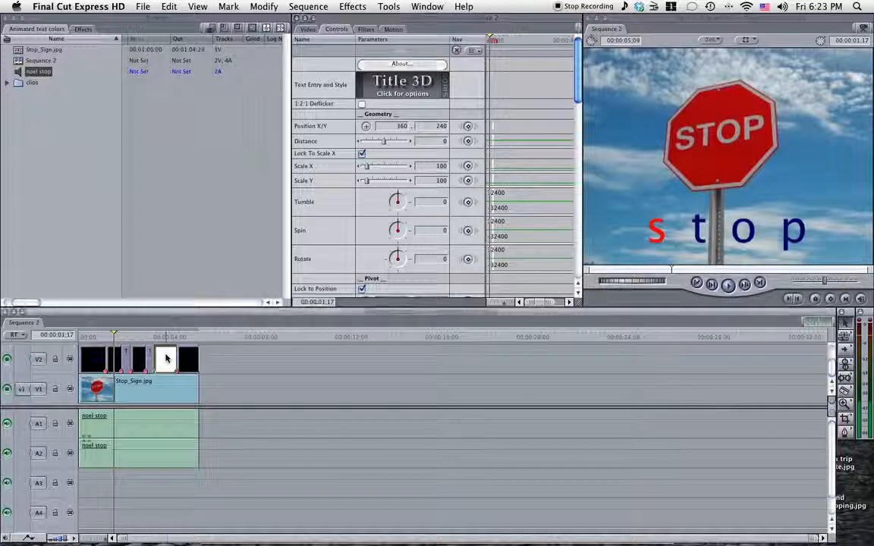
double_click(182, 363)
left_click(395, 88)
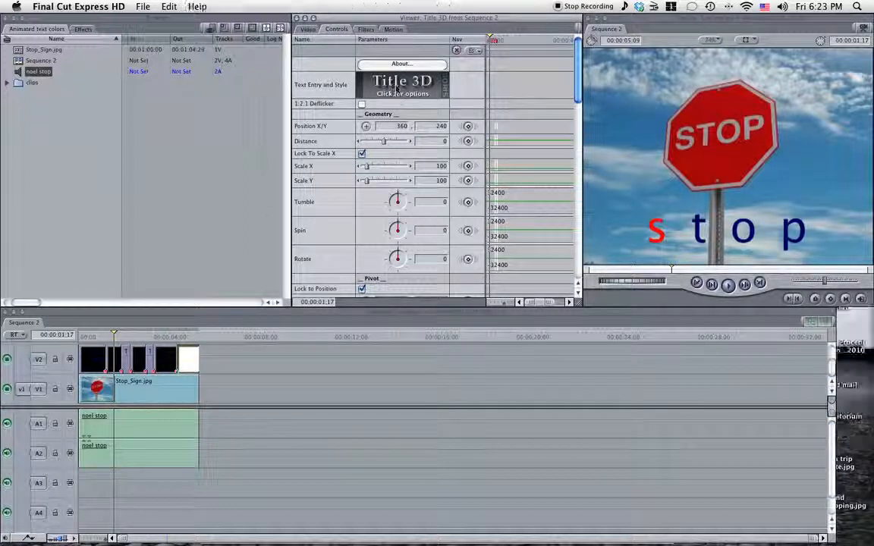
left_click_drag(352, 210, 225, 211)
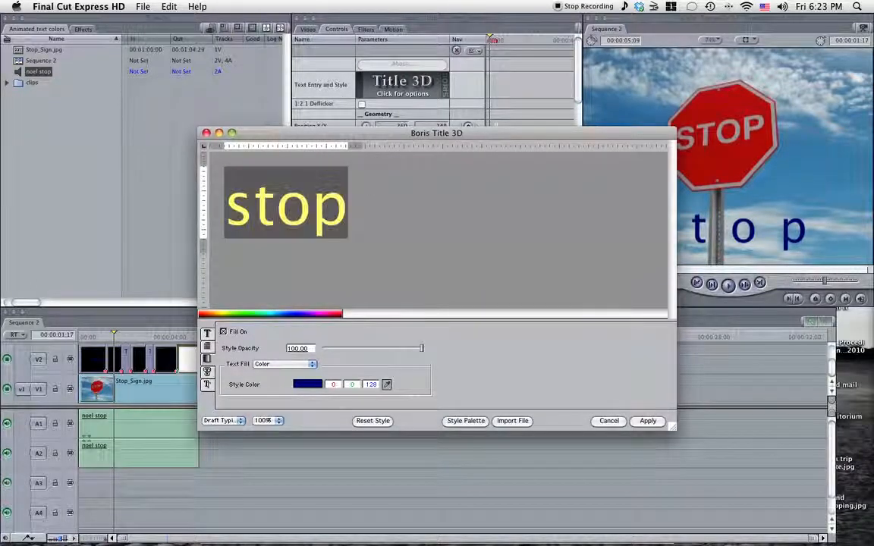
left_click(309, 386)
left_click(389, 202)
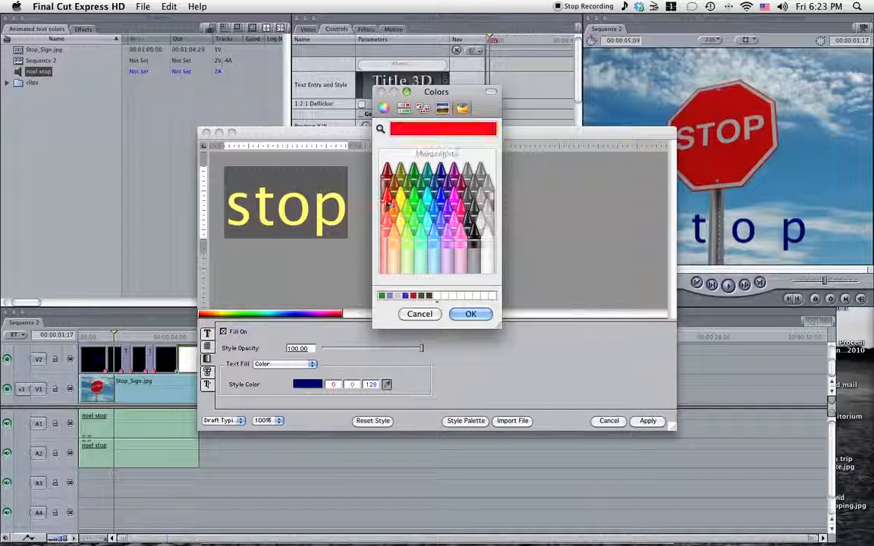
left_click(462, 312)
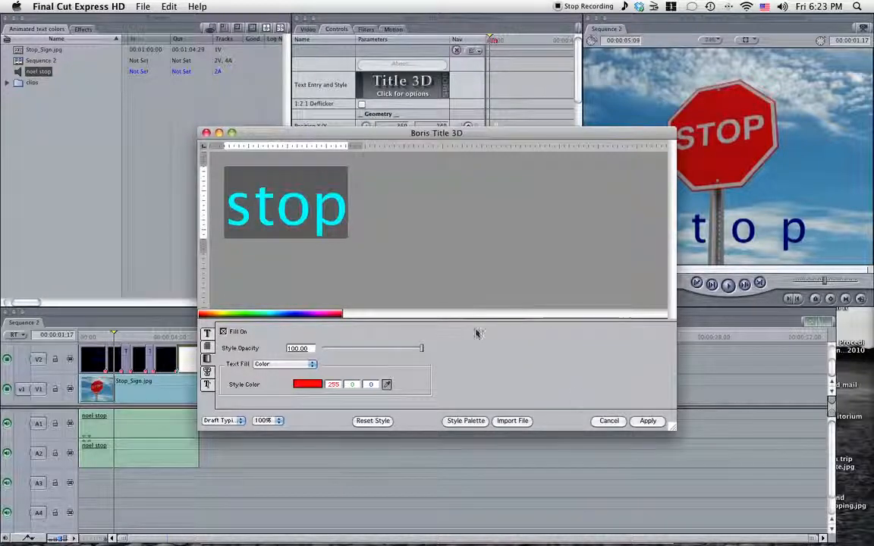
left_click(647, 421)
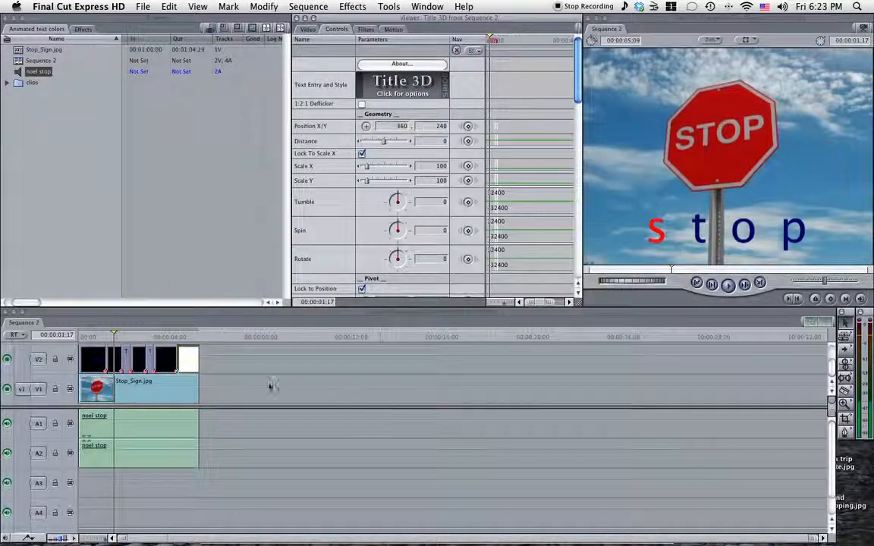
Play the sequence from near its start to the end to check the letter color changes against the audio
left_click(91, 345)
left_click(82, 337)
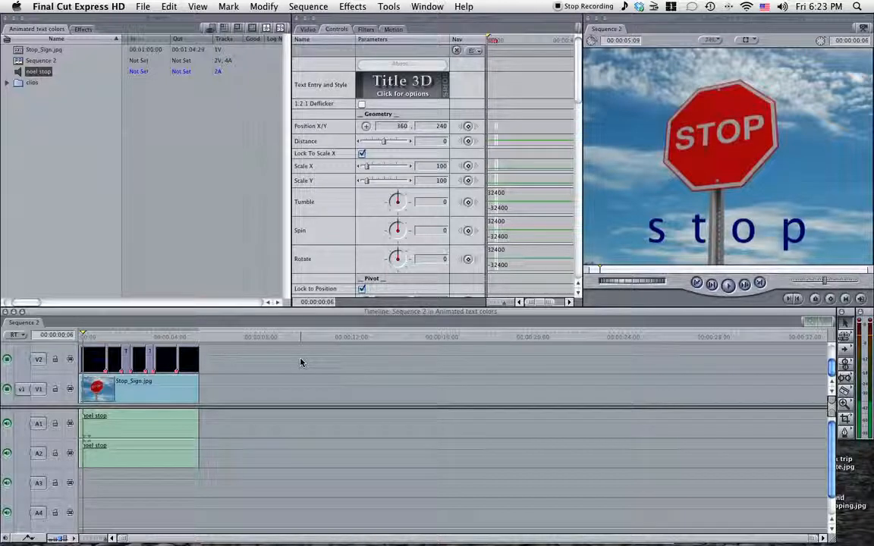
key("space")
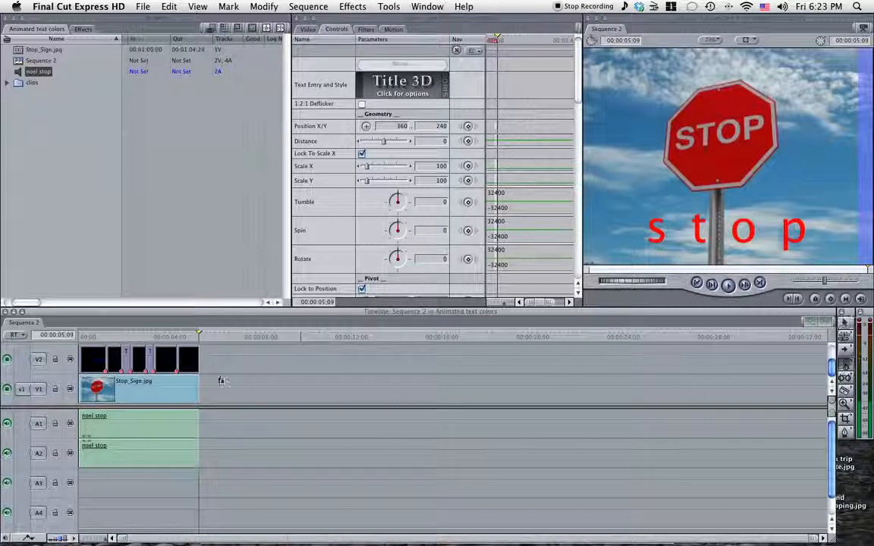
Roll the cut before the all-red title segment slightly earlier in two small adjustments, playing that section to check its timing against the audio
left_click_drag(176, 360, 173, 364)
left_click(163, 337)
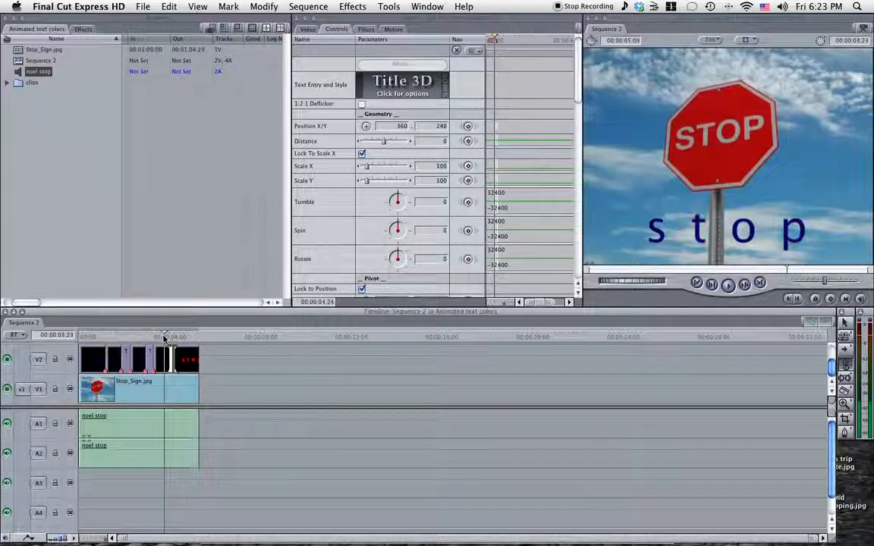
key("space")
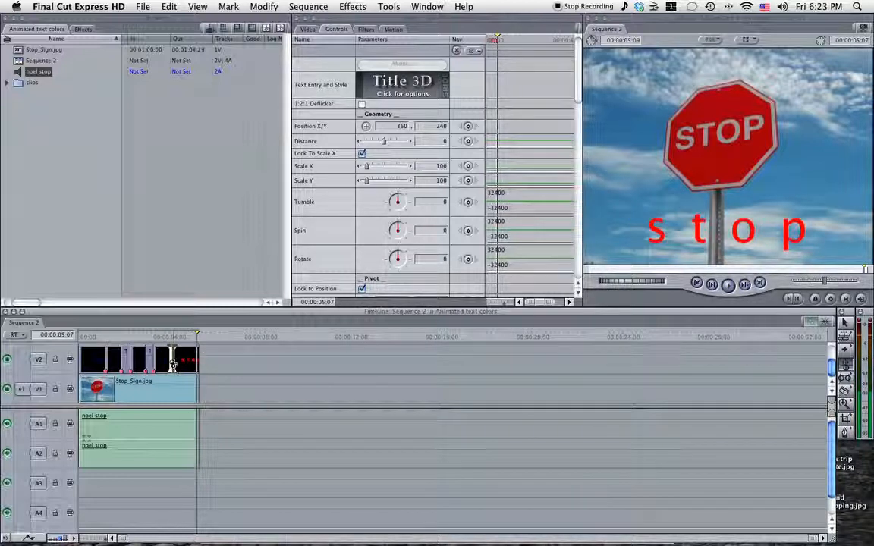
left_click_drag(176, 363, 172, 370)
left_click_drag(172, 336, 162, 339)
key("space")
key("space")
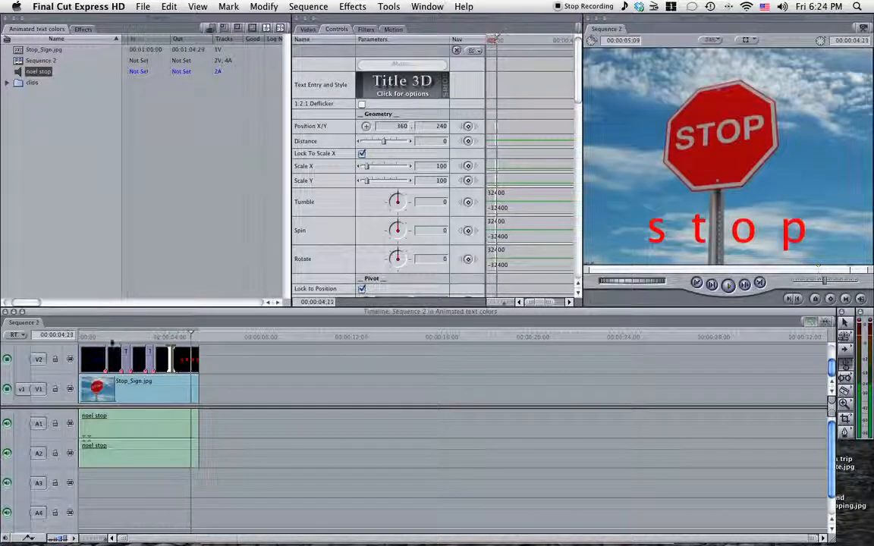
Replay the whole sequence from 00:00:00;00 to review the adjusted color timing
left_click_drag(85, 337, 73, 341)
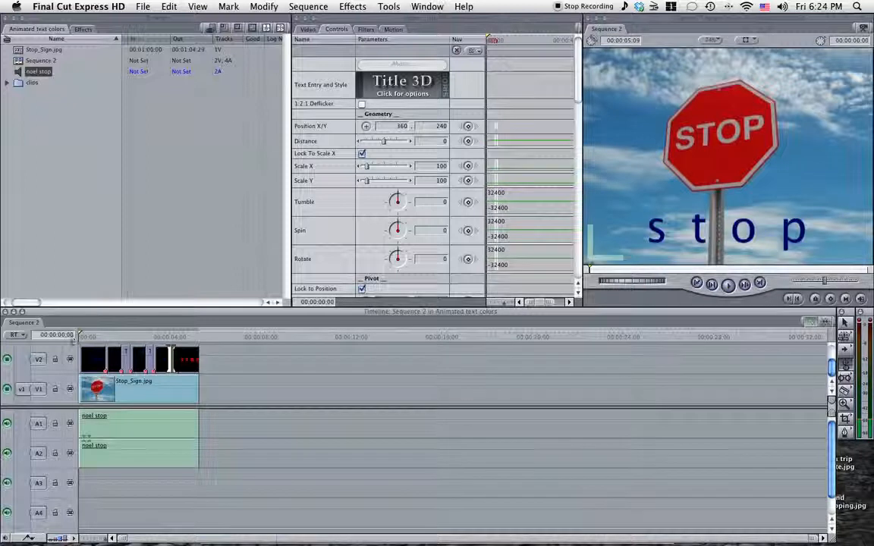
key("space")
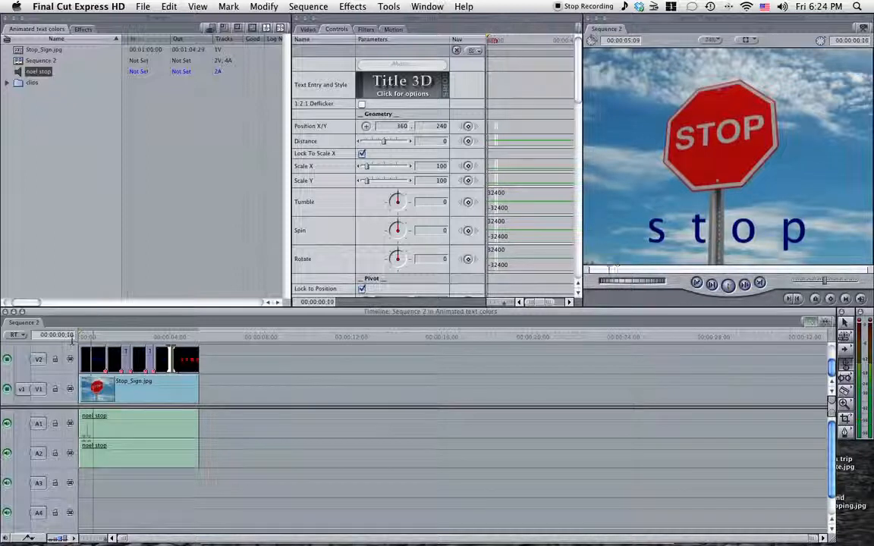